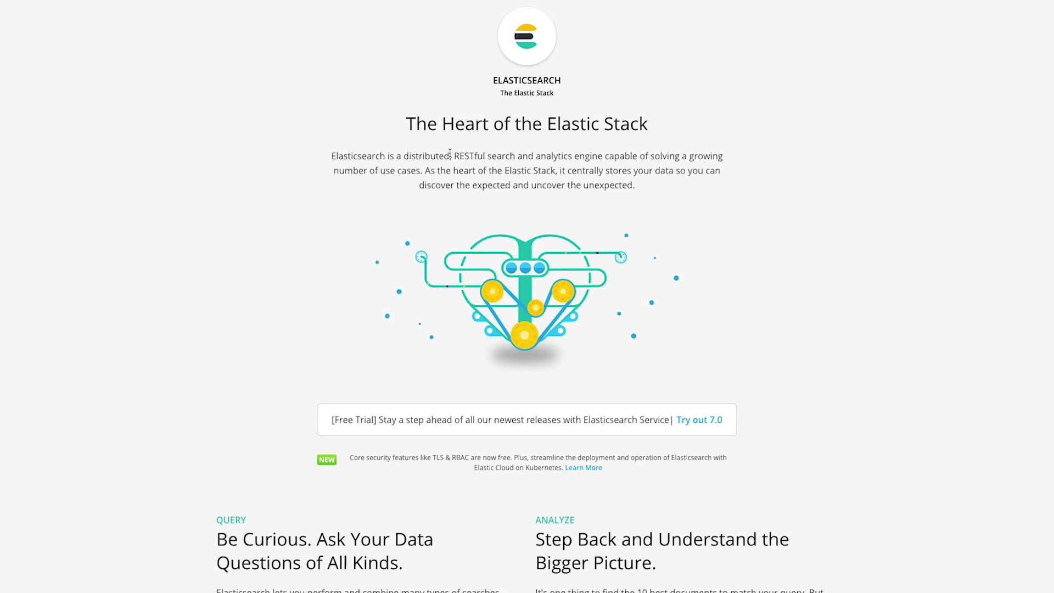
- Highlight the 'RESTful search and analytics engine' phrase and scroll through the client–HTTP–Elasticsearch diagram
left_click_drag(455, 155, 601, 157)
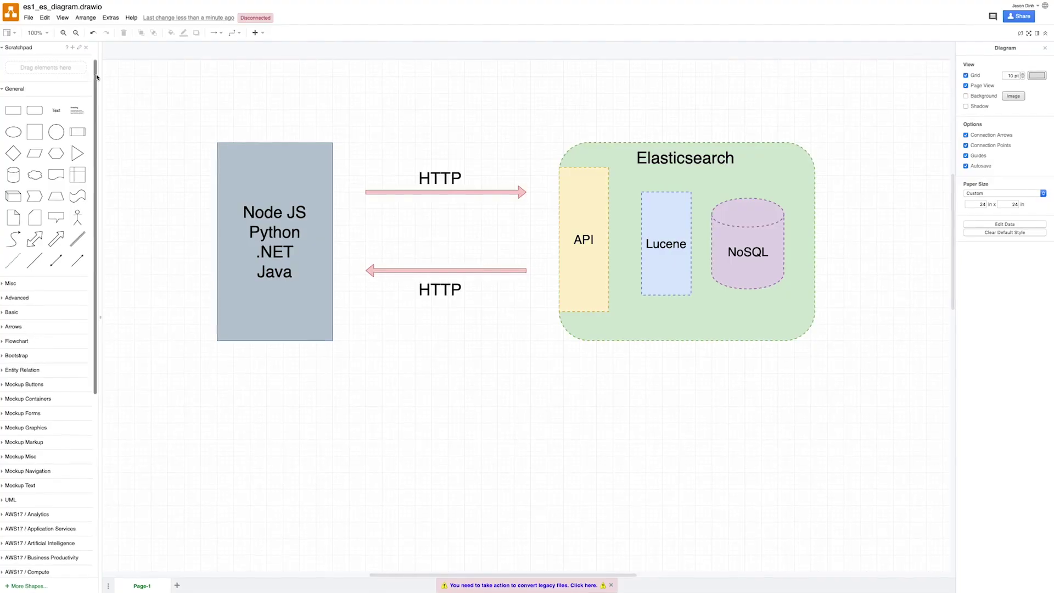
scroll(191, 116, "up", 1)
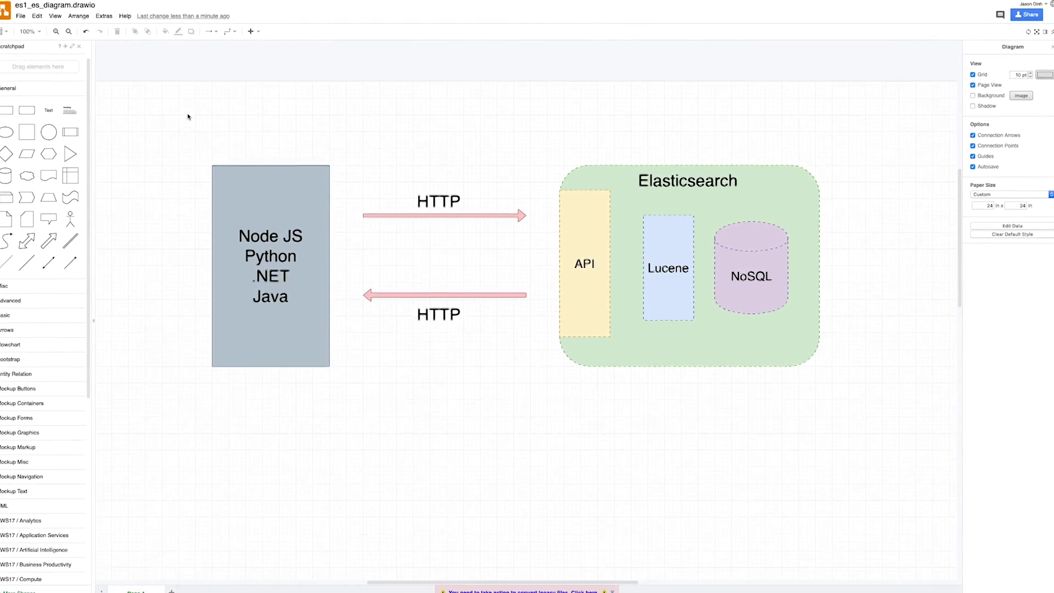
scroll(190, 116, "down", 2)
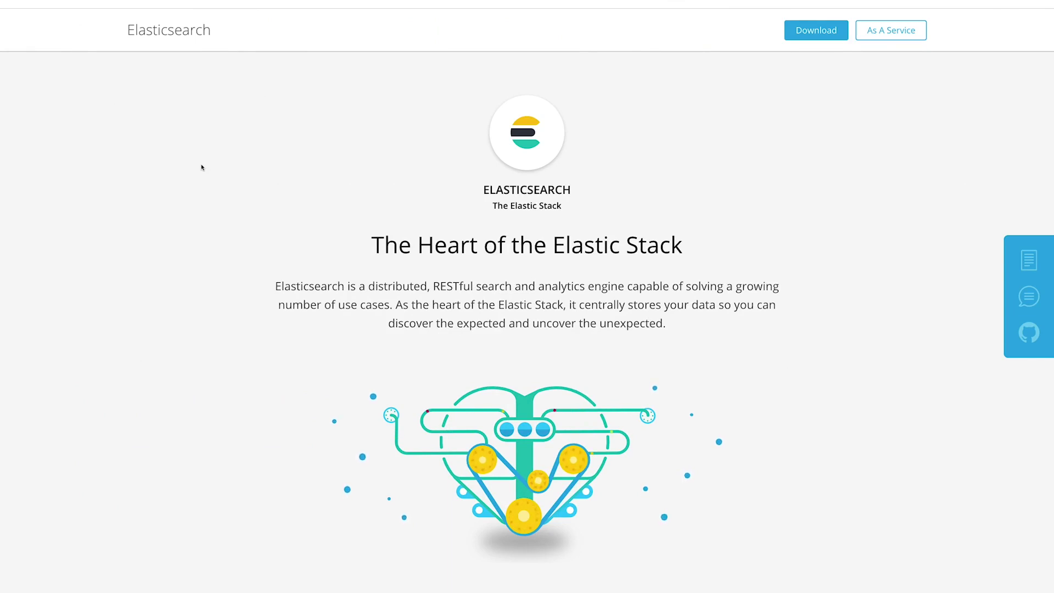
- Go to the Download Elasticsearch 7.1.0 page and start the macOS archive download
left_click(812, 32)
scroll(228, 249, "down", 1)
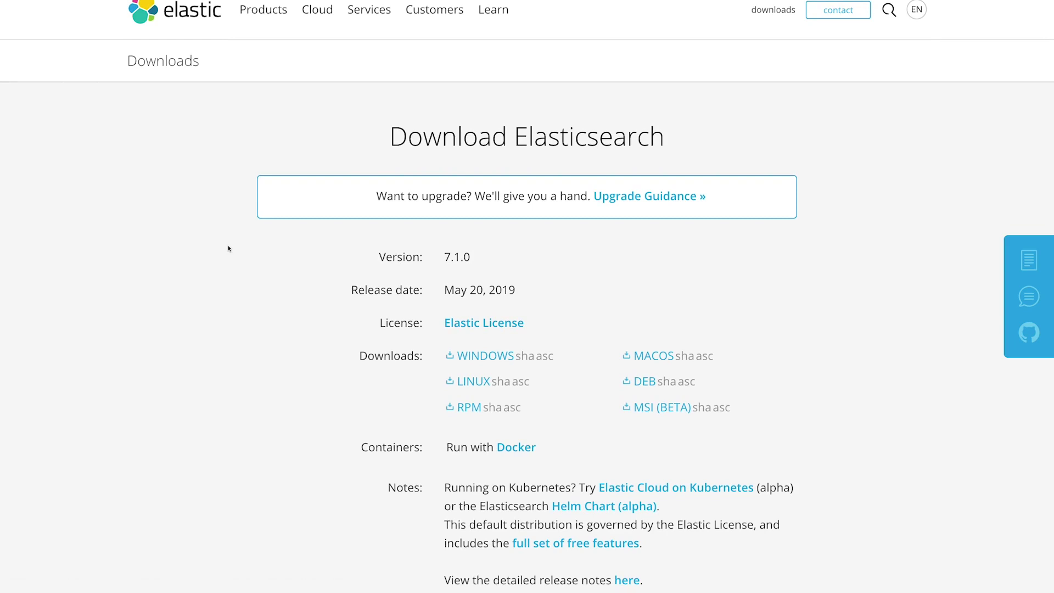
scroll(231, 248, "down", 3)
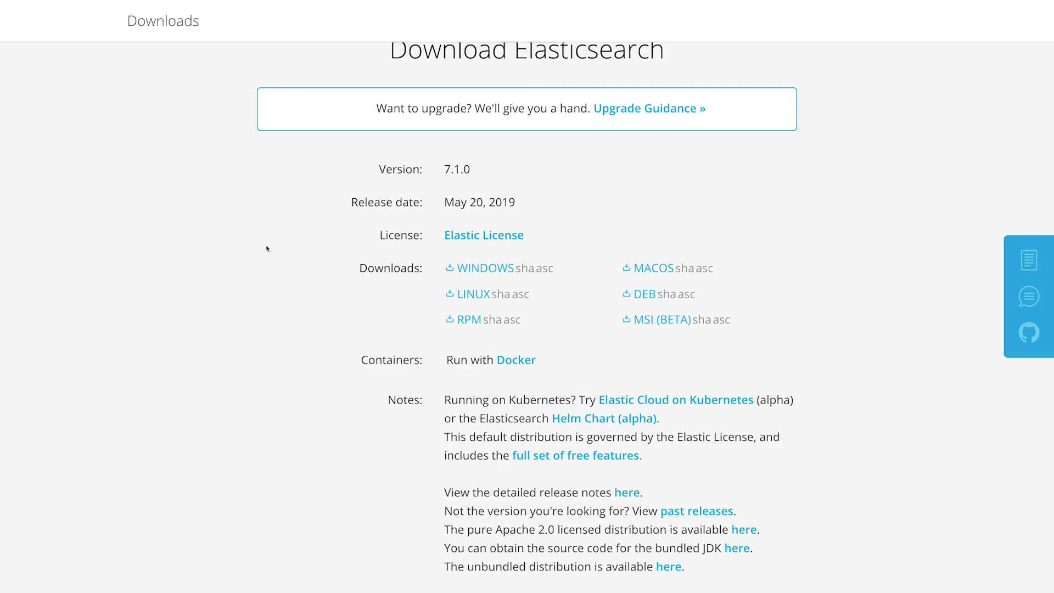
left_click(649, 269)
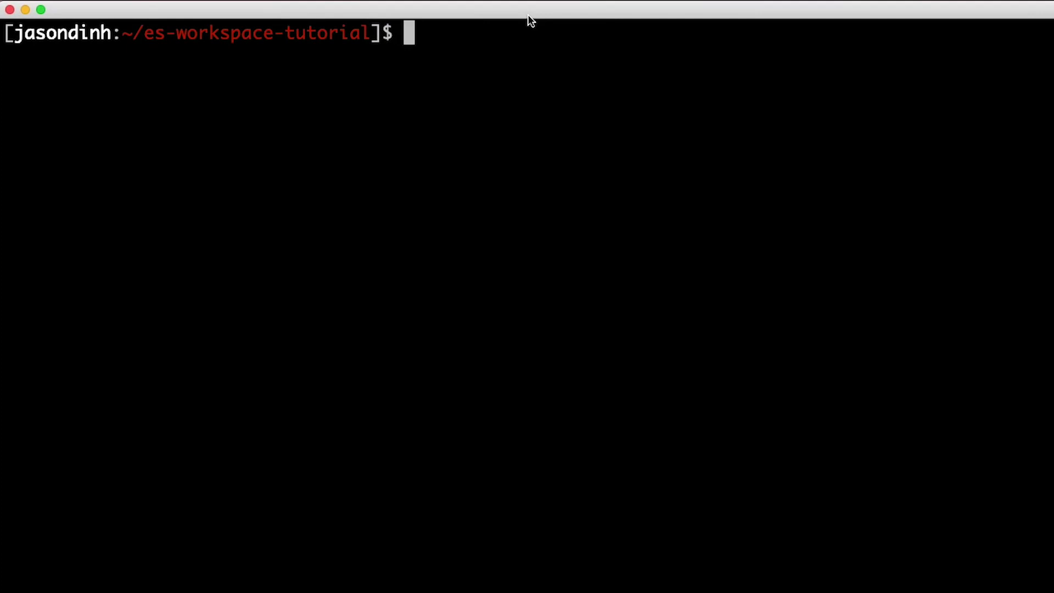
- List the workspace, extract the Elasticsearch archive with tar -zxvf, and list the folder again
type("ls")
key("Return")
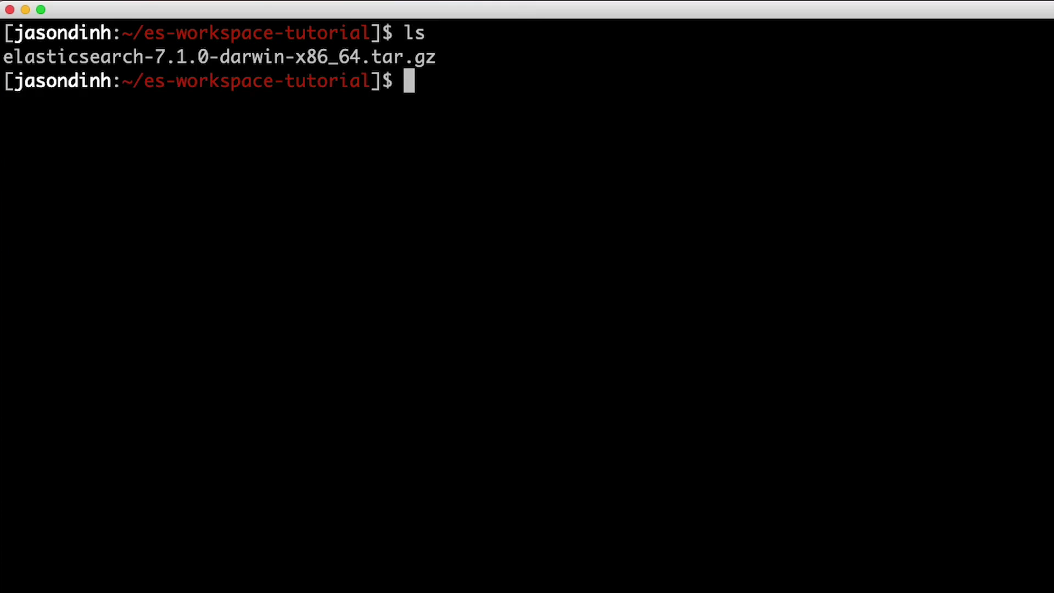
type("tar")
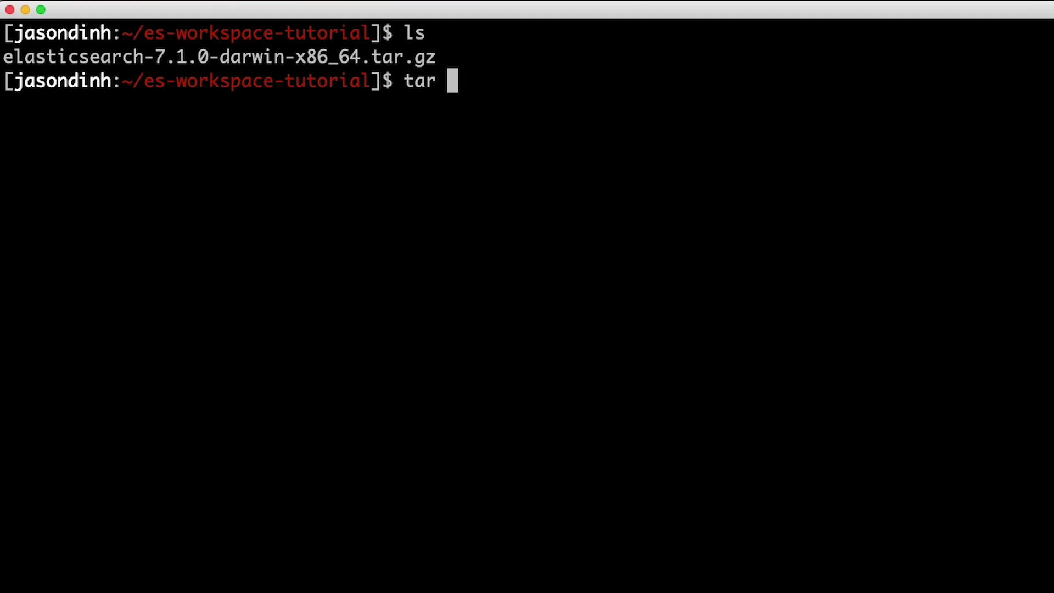
type(" -zxvf")
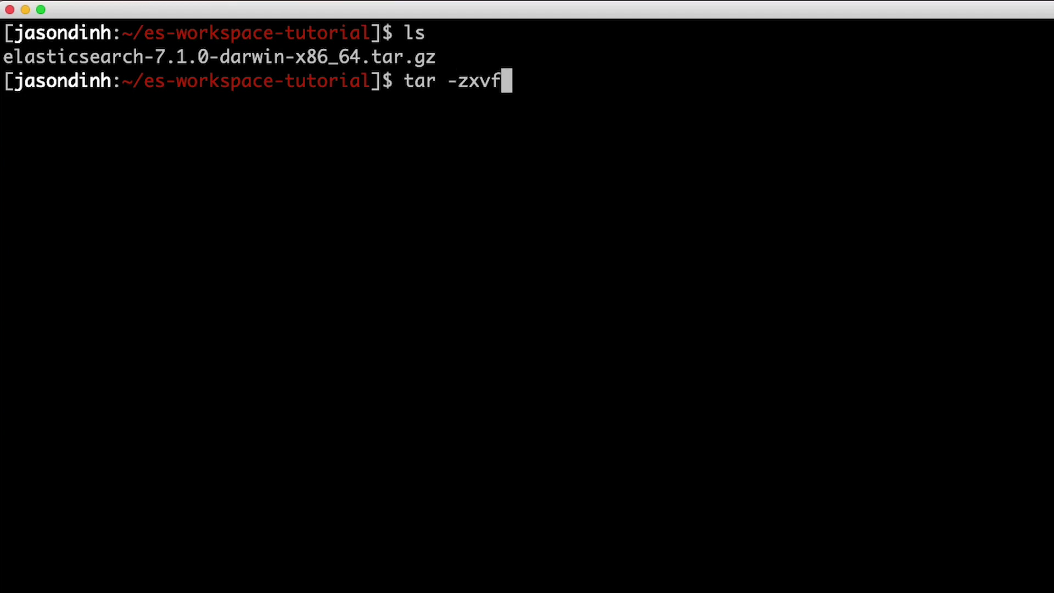
type(" el")
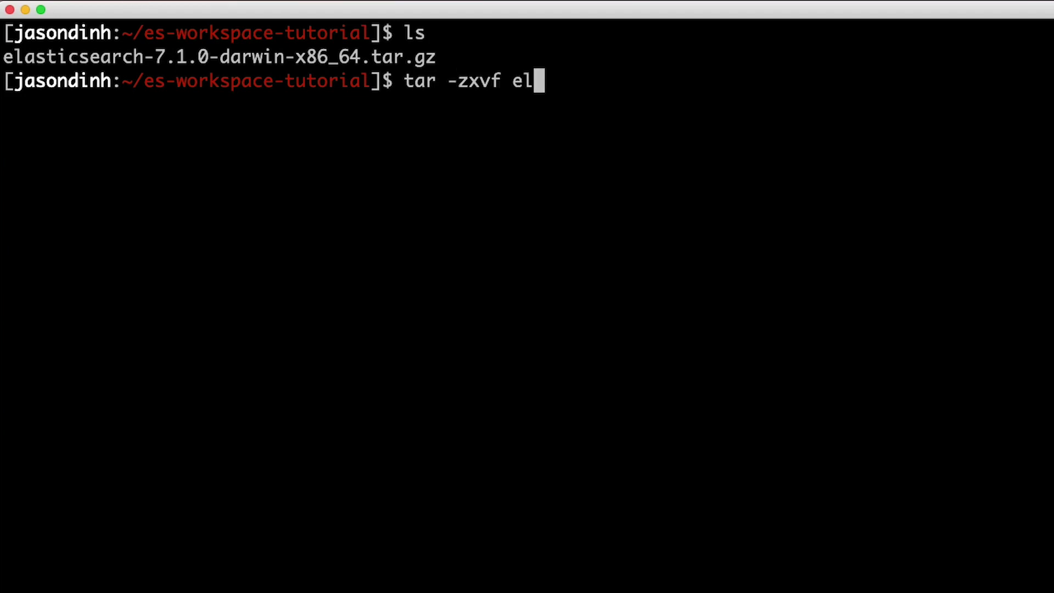
key("Tab")
key("Return")
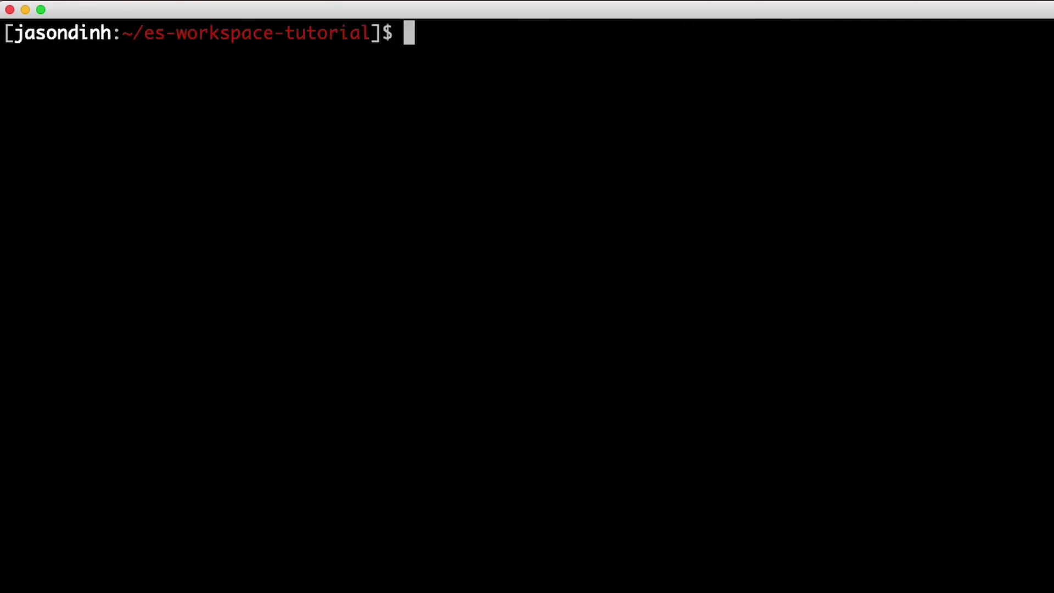
type("ls")
key("Return")
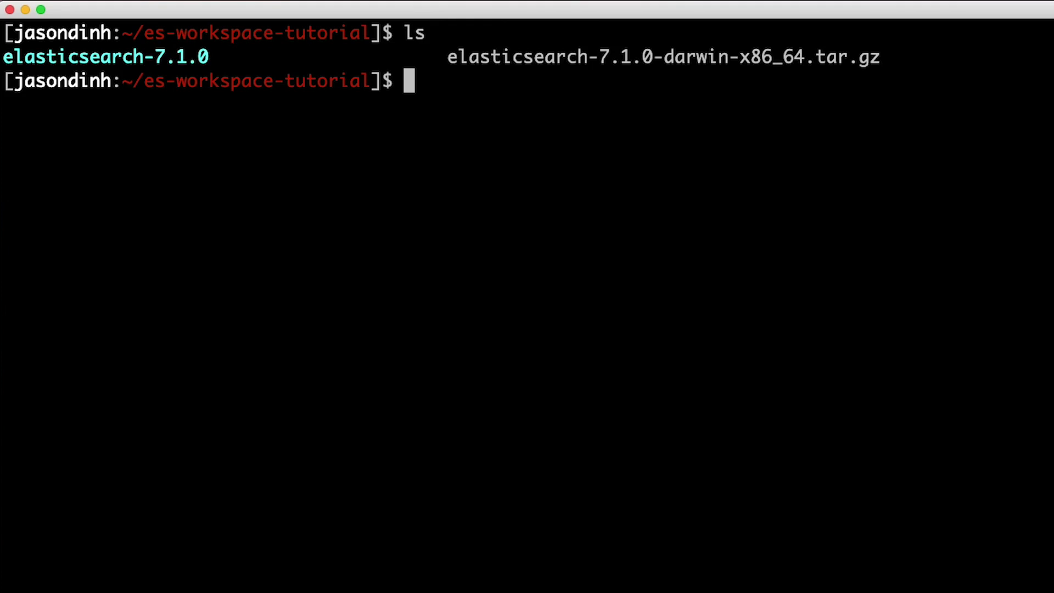
- List the contents of elasticsearch-7.1.0 and of its bin folder
type("ls ")
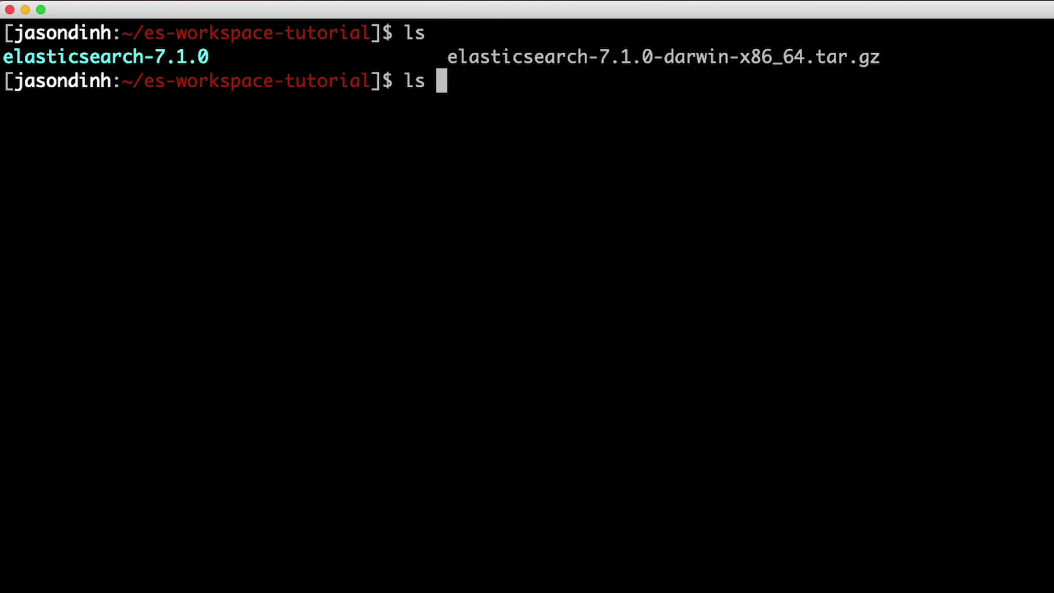
type("e")
key("Tab")
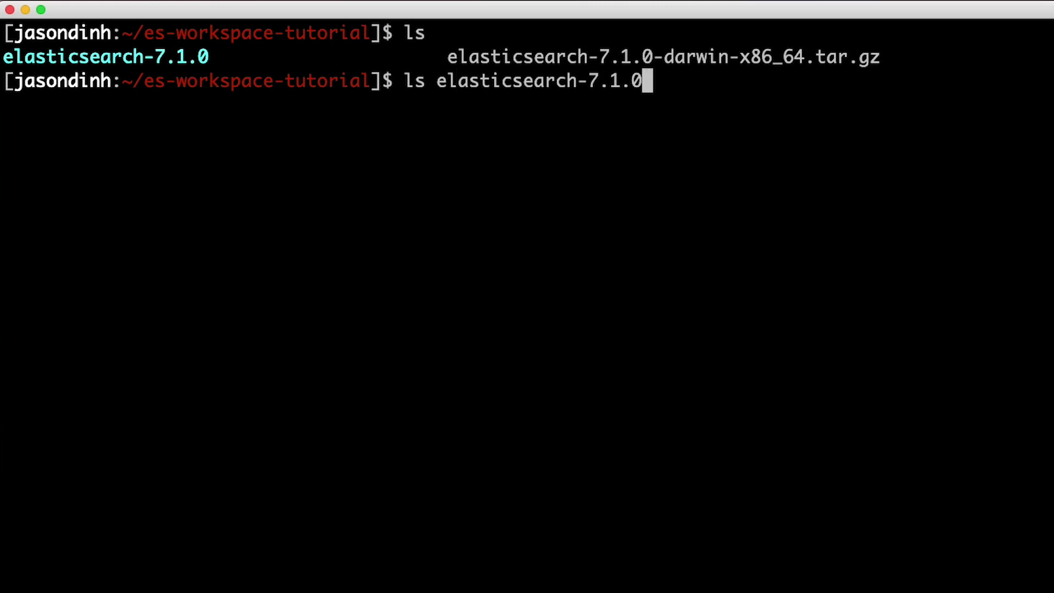
key("Return")
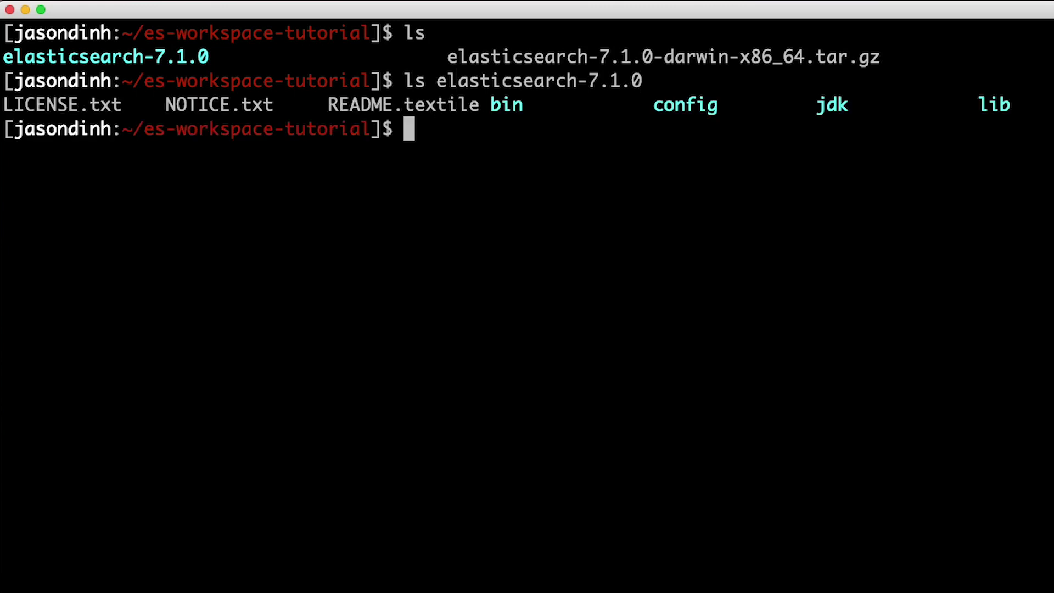
type("ls ")
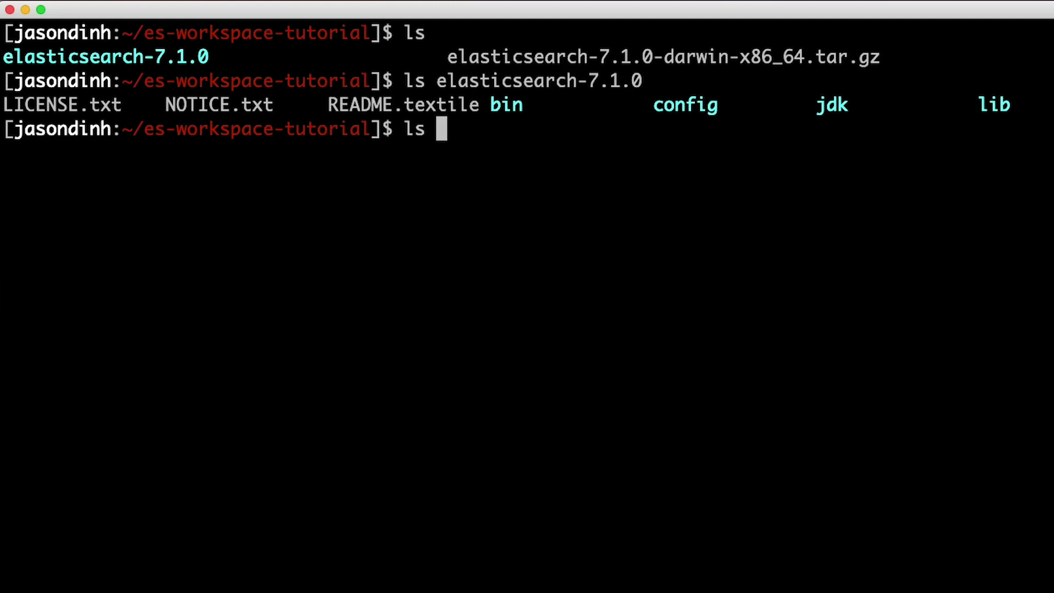
type("./")
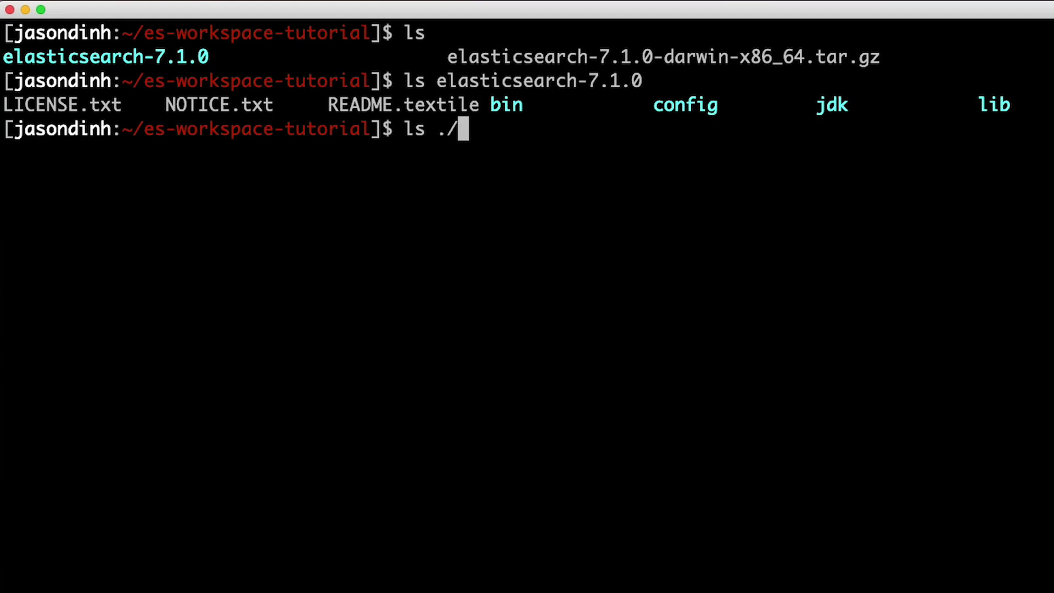
type("e")
key("Tab")
type("/")
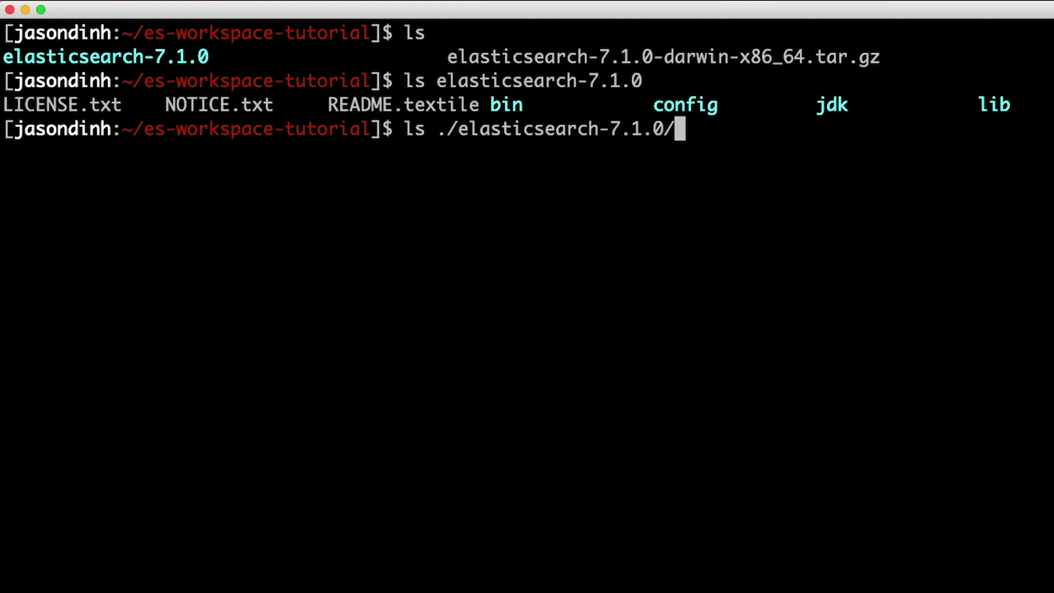
type("b")
key("Tab")
key("BackSpace")
key("Return")
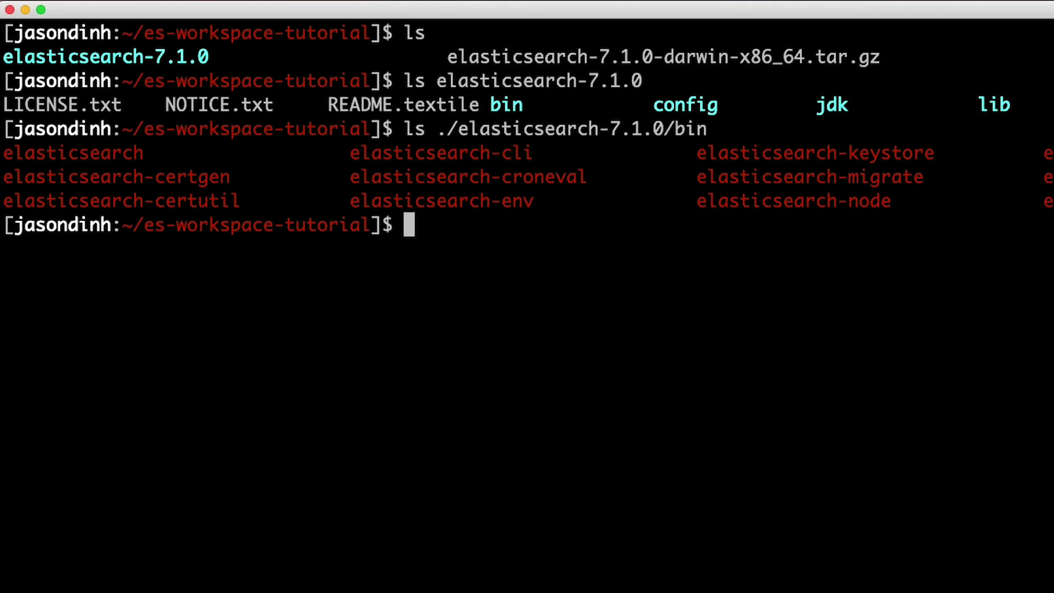
- Start the server with ./elasticsearch-7.1.0/bin/elasticsearch
type("./el")
key("Tab")
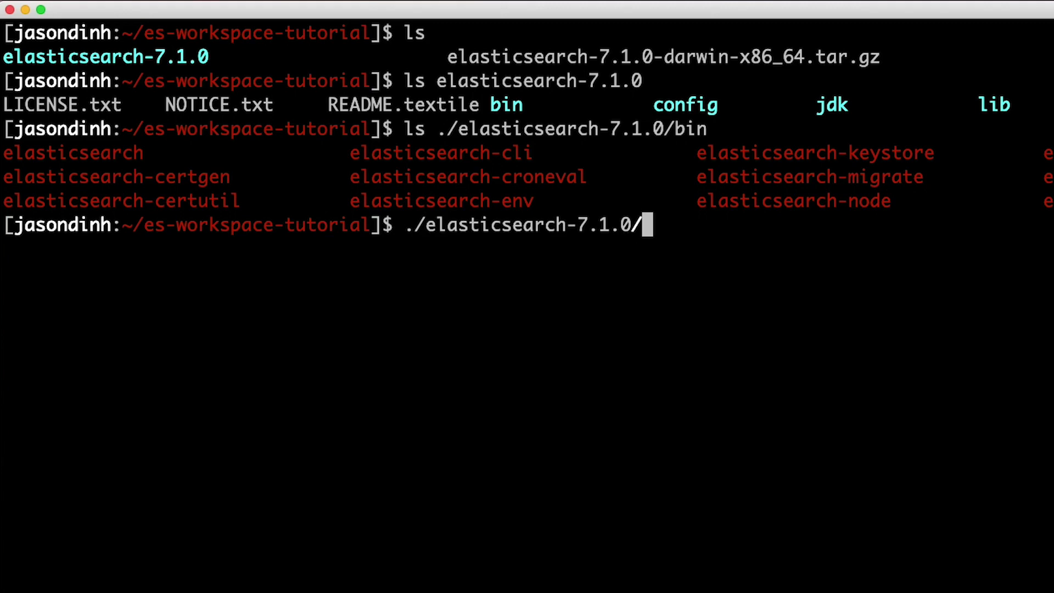
type("bi")
key("Tab")
type("el")
key("Tab")
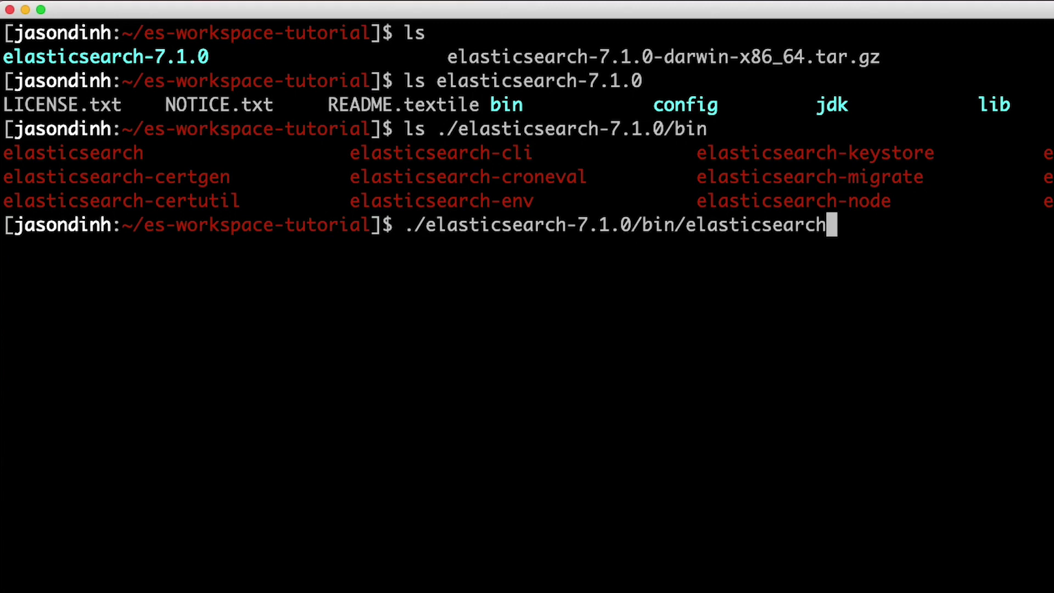
key("Return")
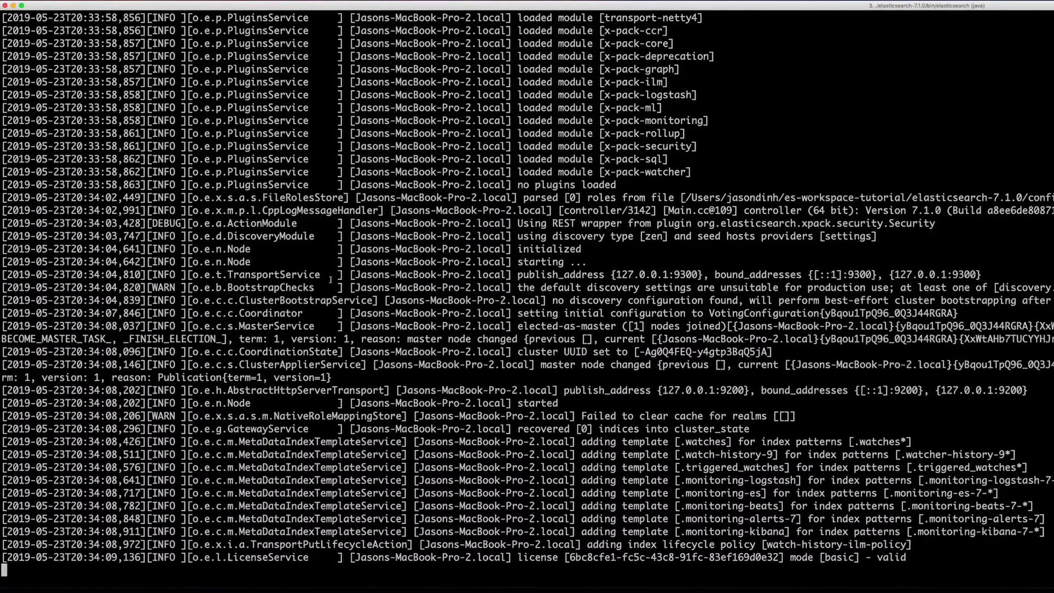
- Split the iTerm2 window horizontally to get a new shell pane below the Elasticsearch log
right_click(331, 280)
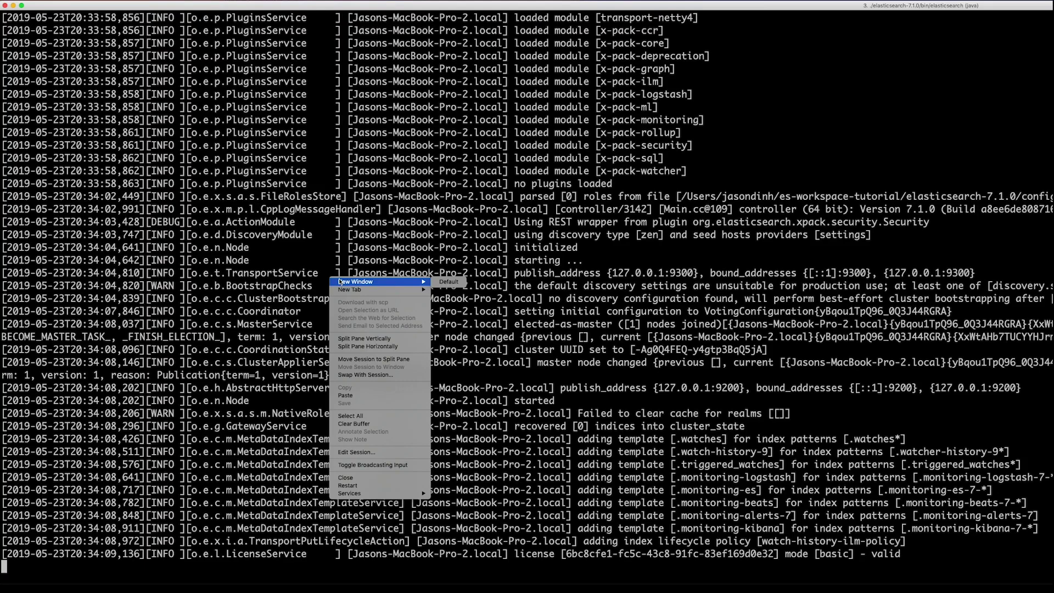
left_click(374, 347)
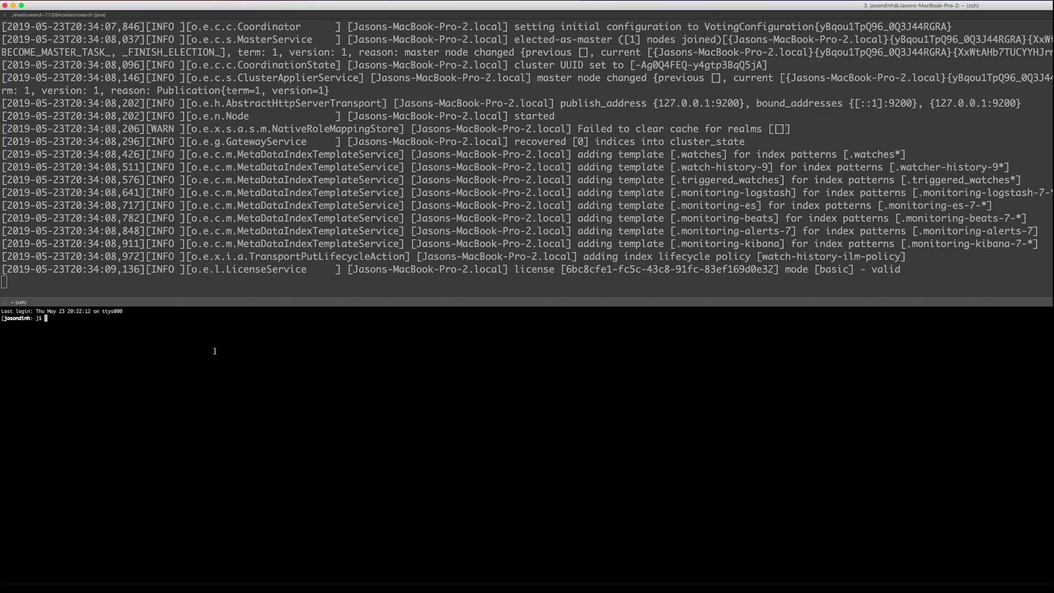
type("cur")
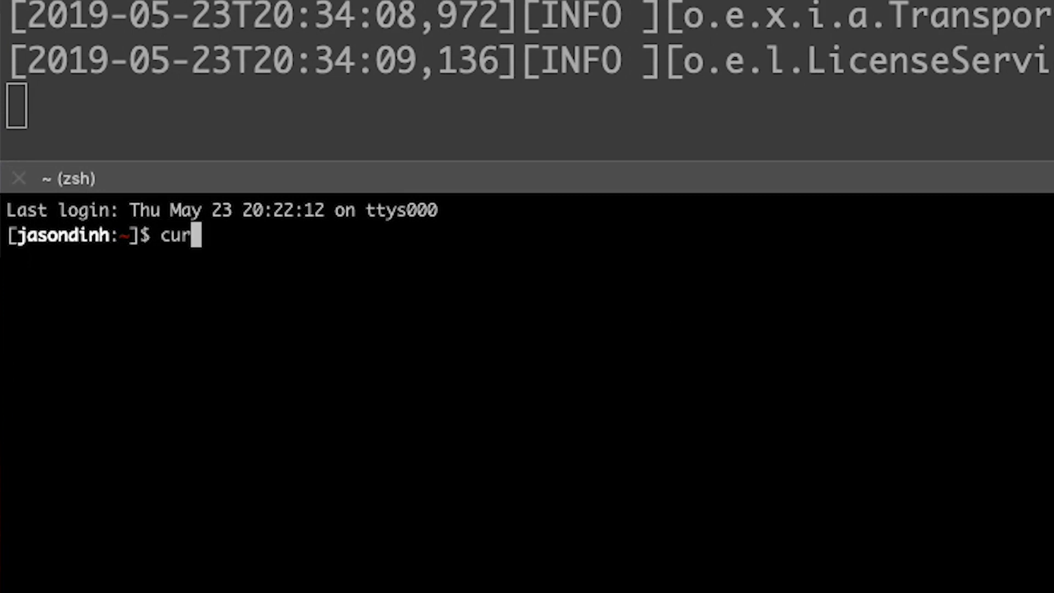
type("l ")
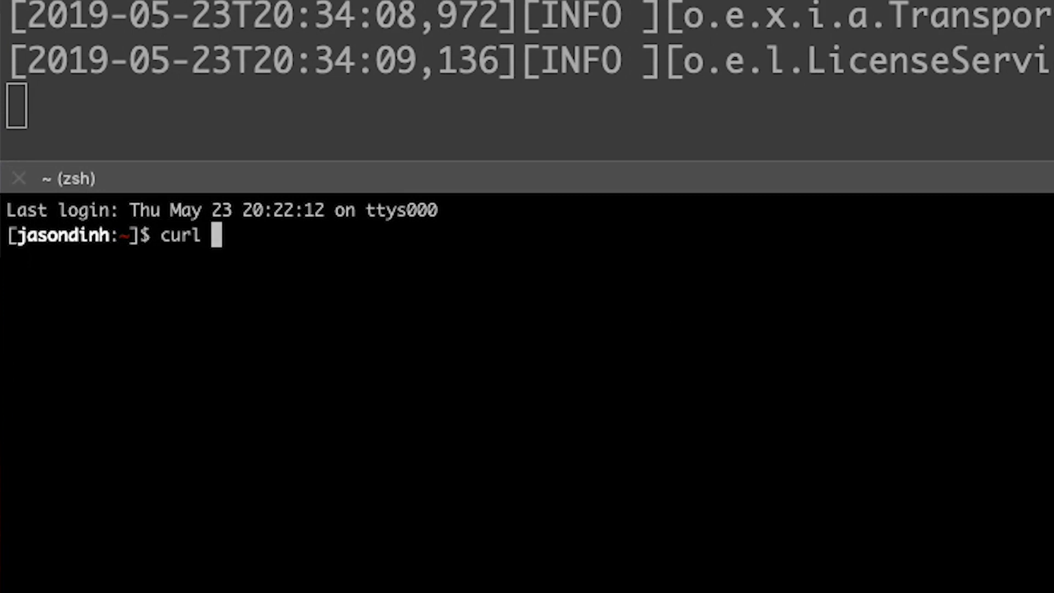
type("'htttp")
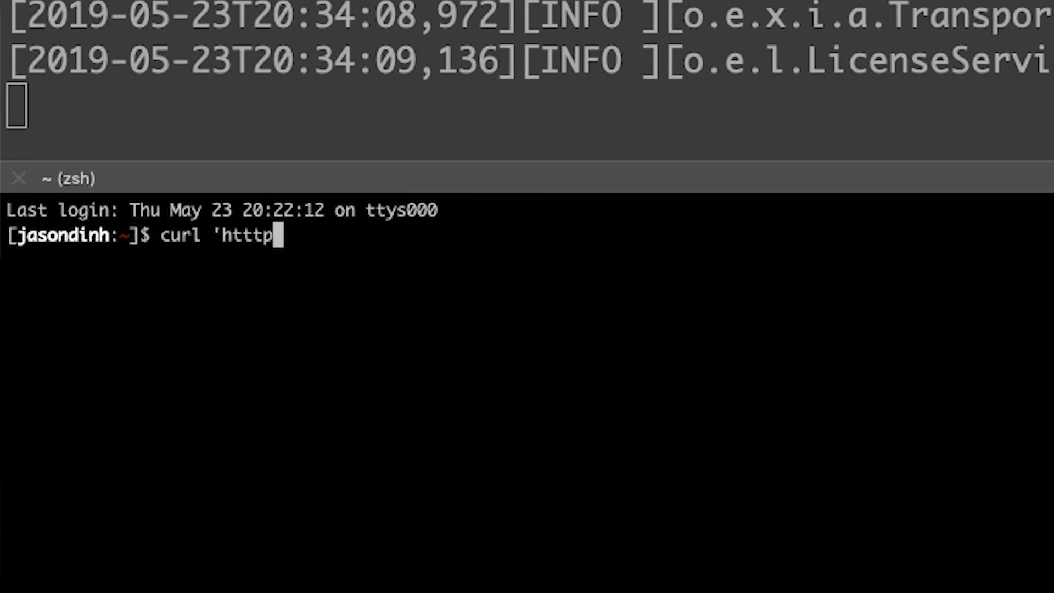
key("BackSpace")
key("BackSpace")
type("p://lo")
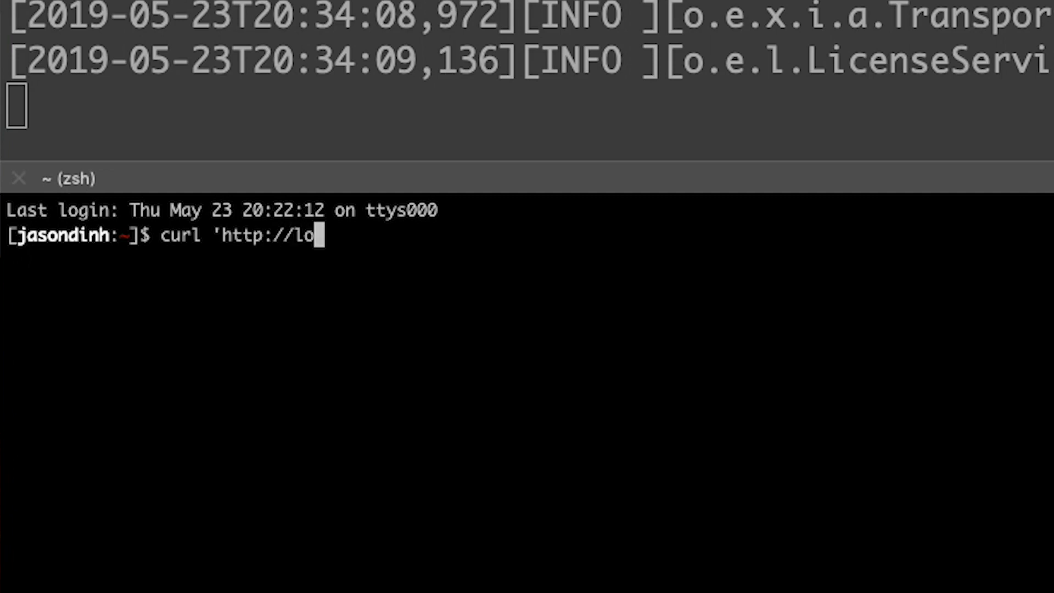
type("calhost")
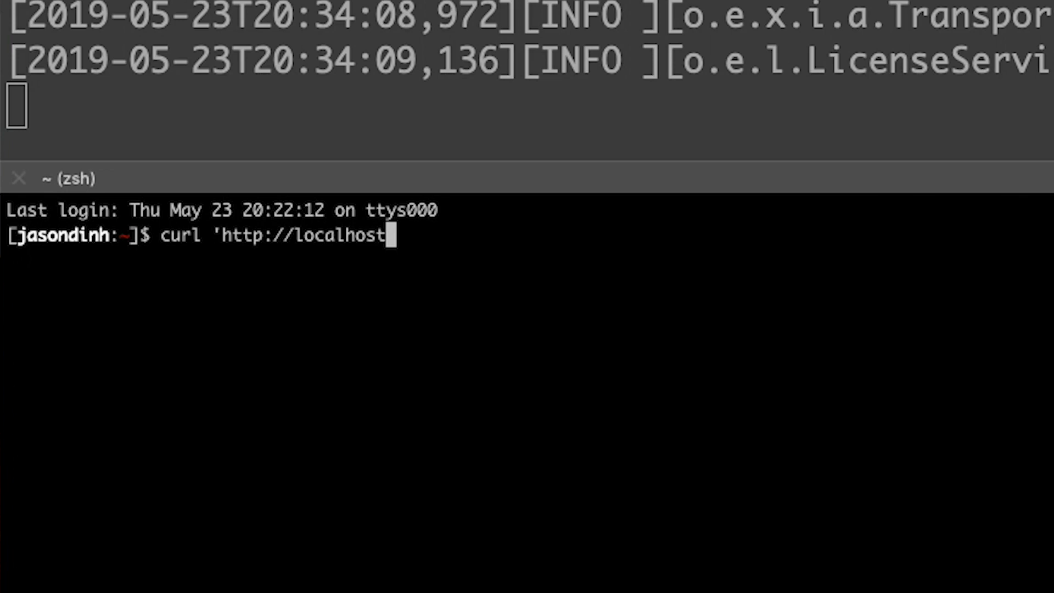
type(":9200")
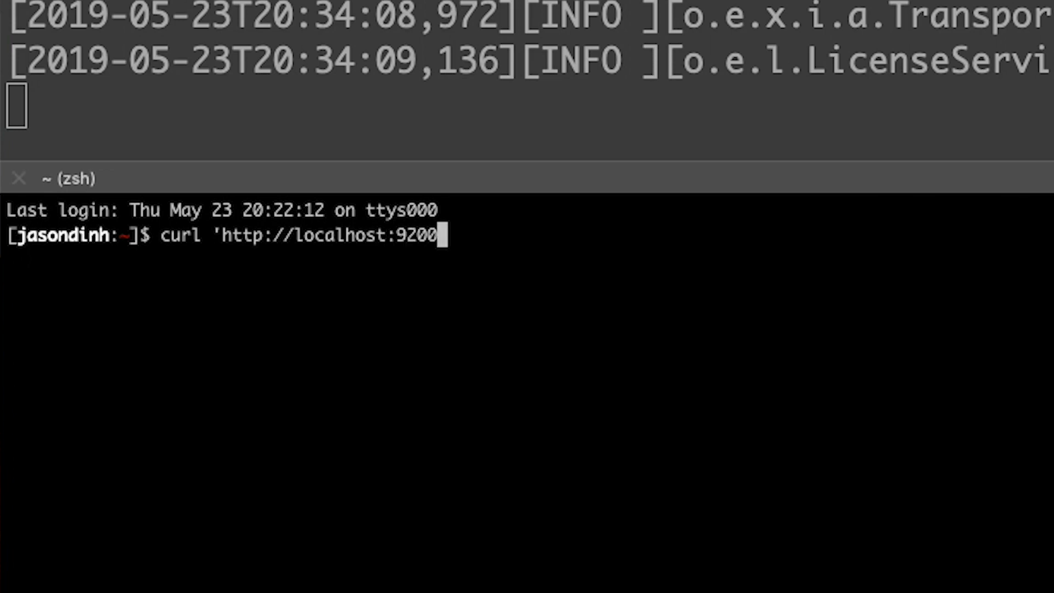
type("/")
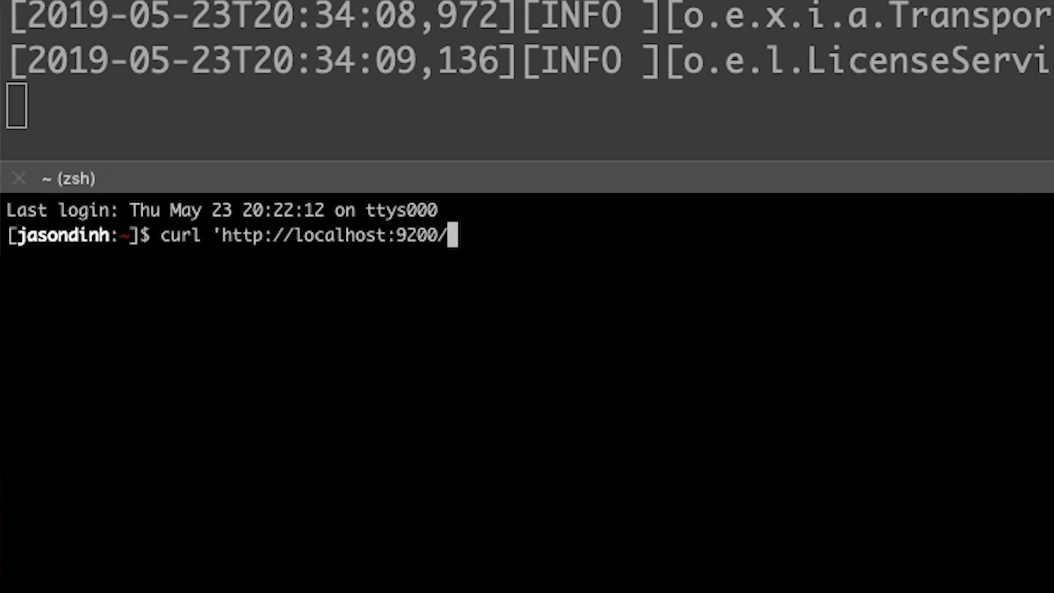
type("_cat")
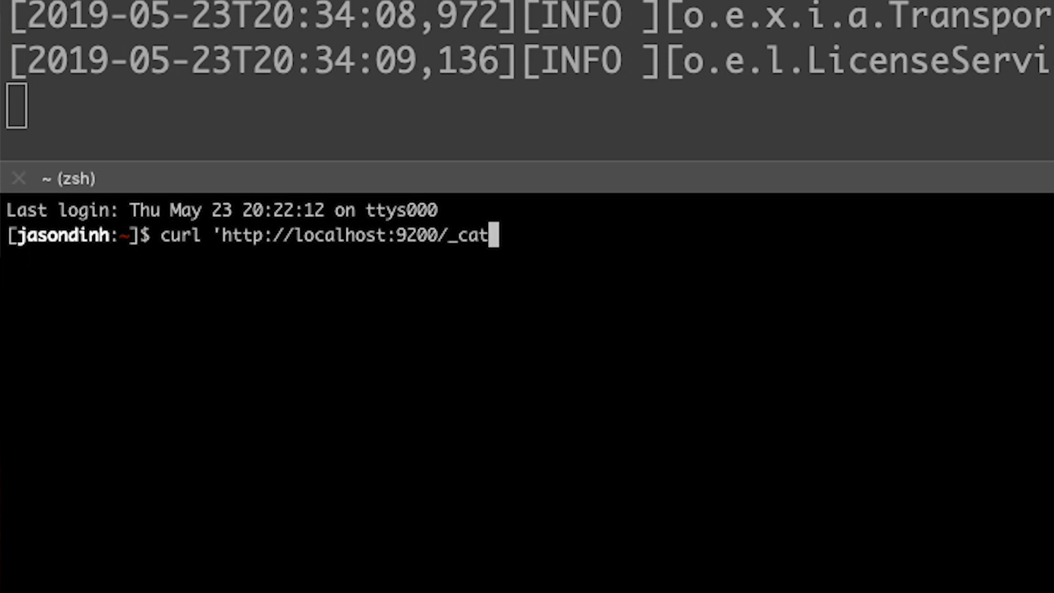
type("/health")
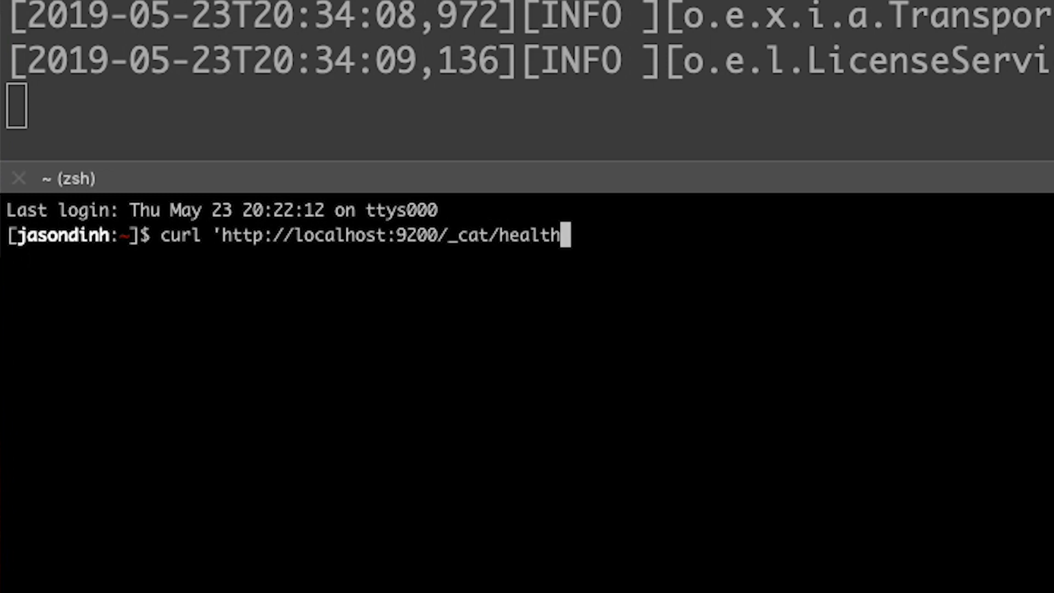
type("'")
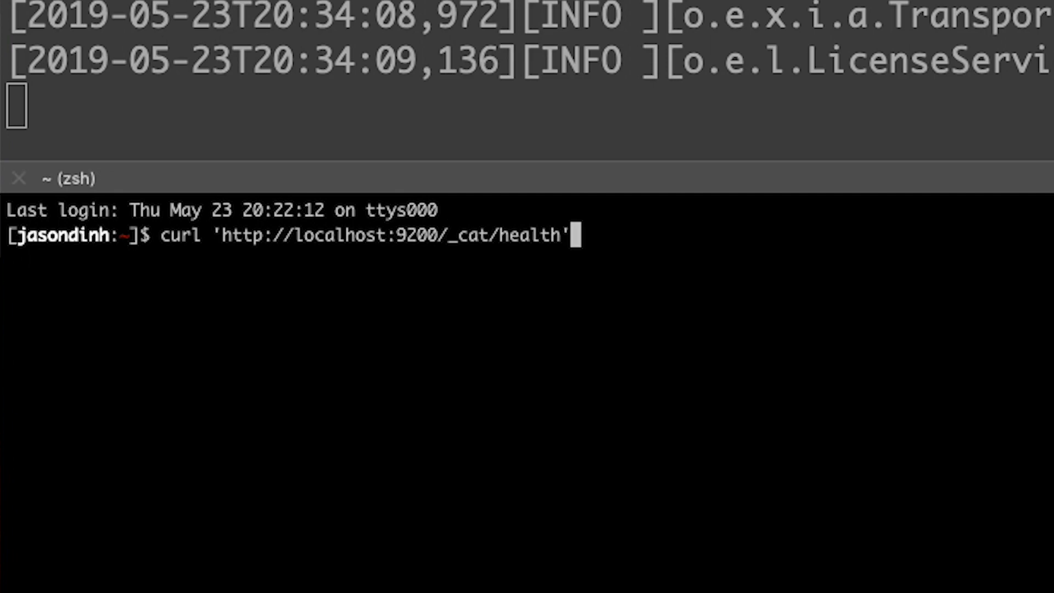
key("super+equal")
key("super+equal")
key("super+equal")
key("super+equal")
key("super+equal")
key("super+equal")
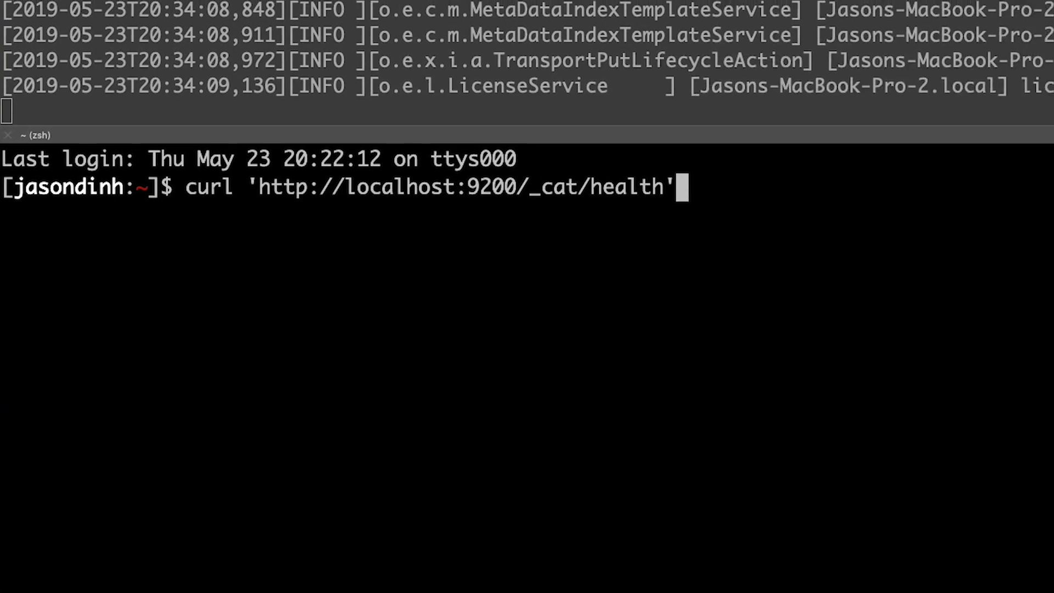
key("Return")
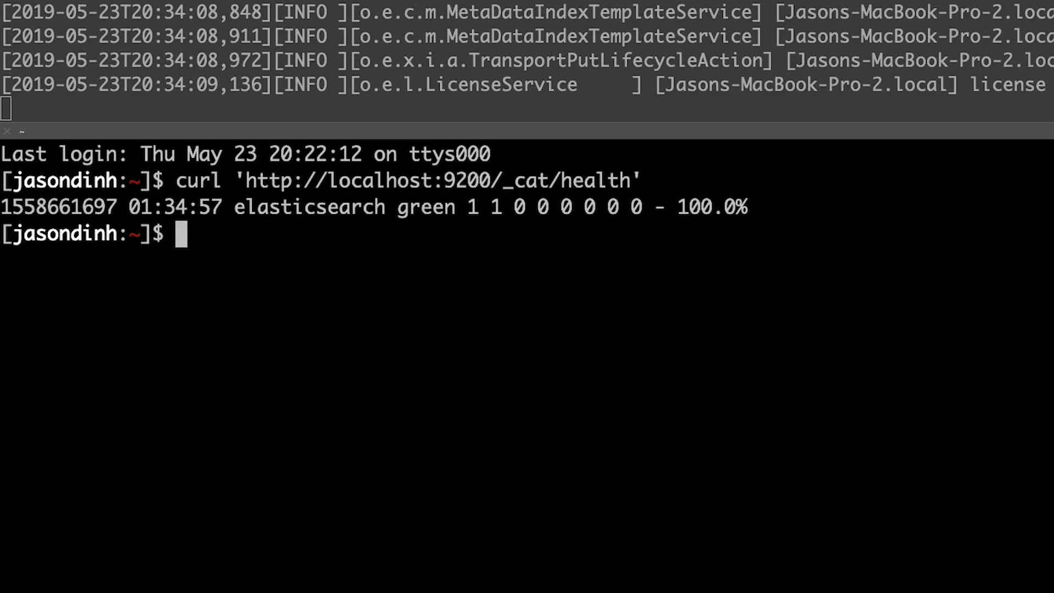
left_click(552, 0)
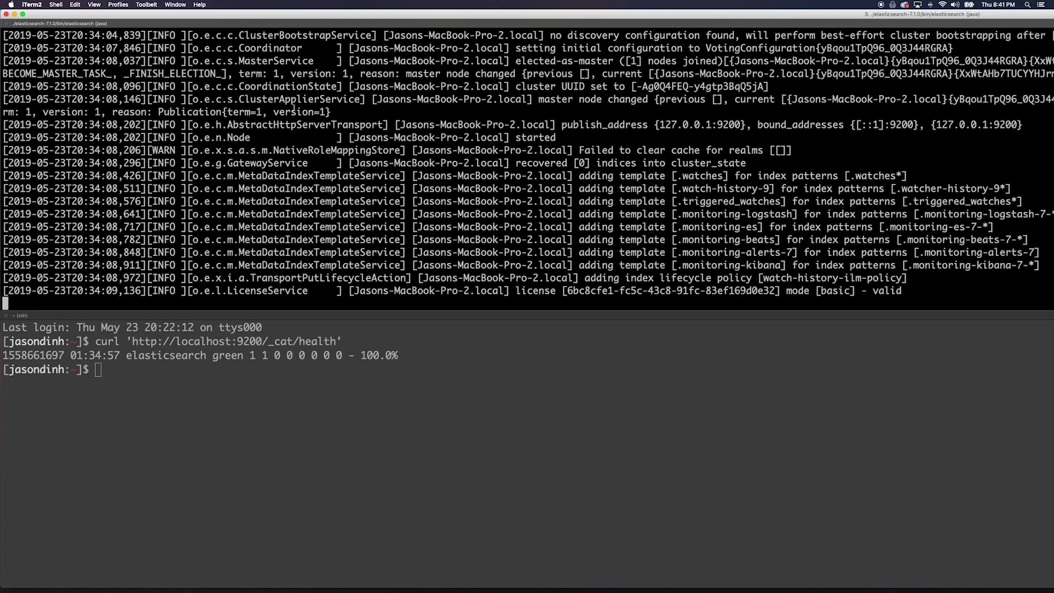
- Bring up the Kibana product page in Chrome, scroll through it, and open the Kibana downloads page
key("ctrl+Up")
left_click(588, 390)
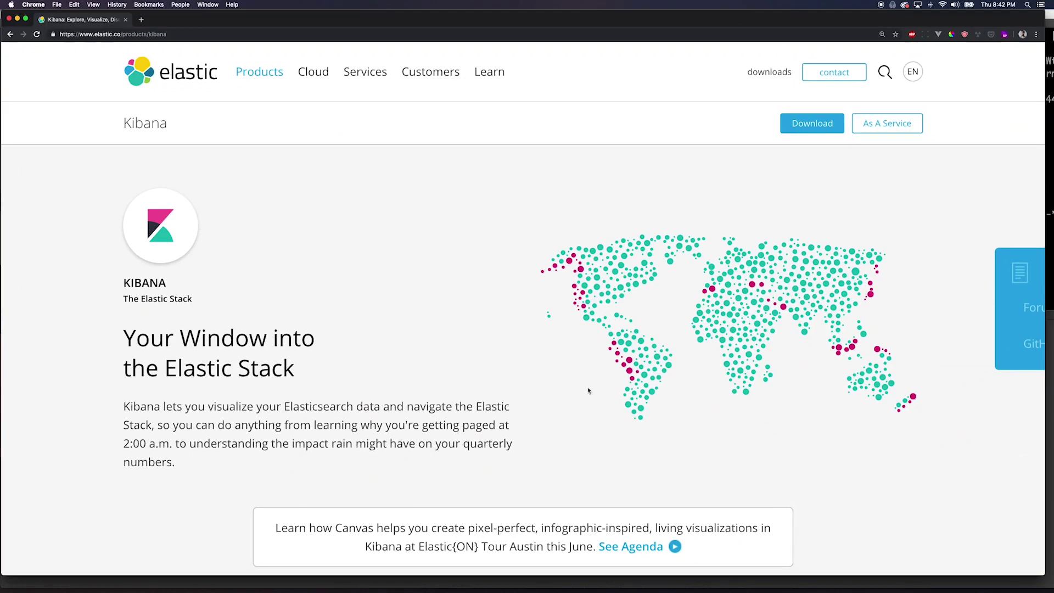
scroll(472, 234, "down", 1)
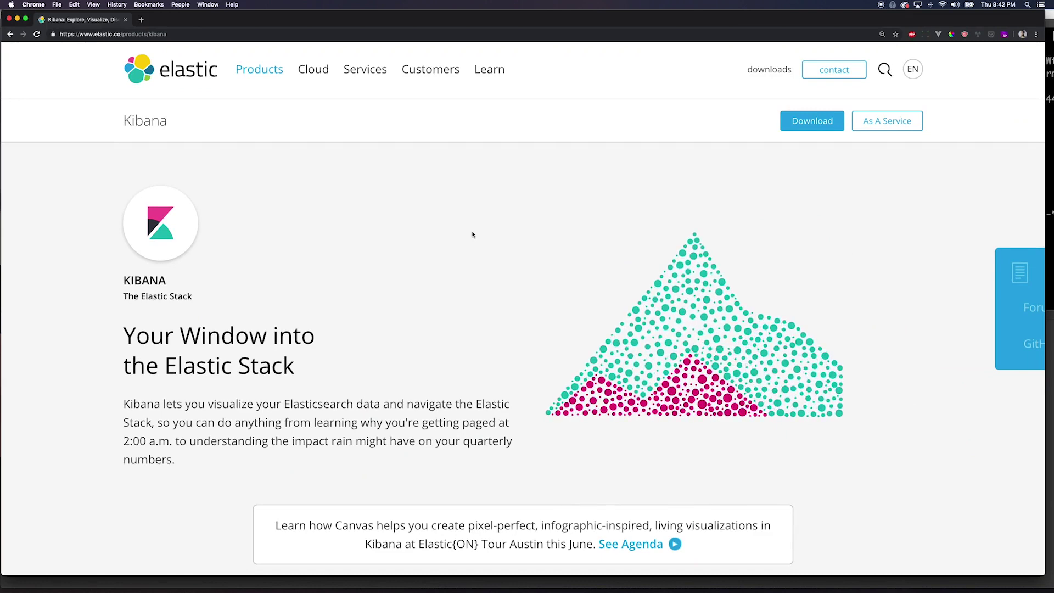
scroll(468, 248, "down", 5)
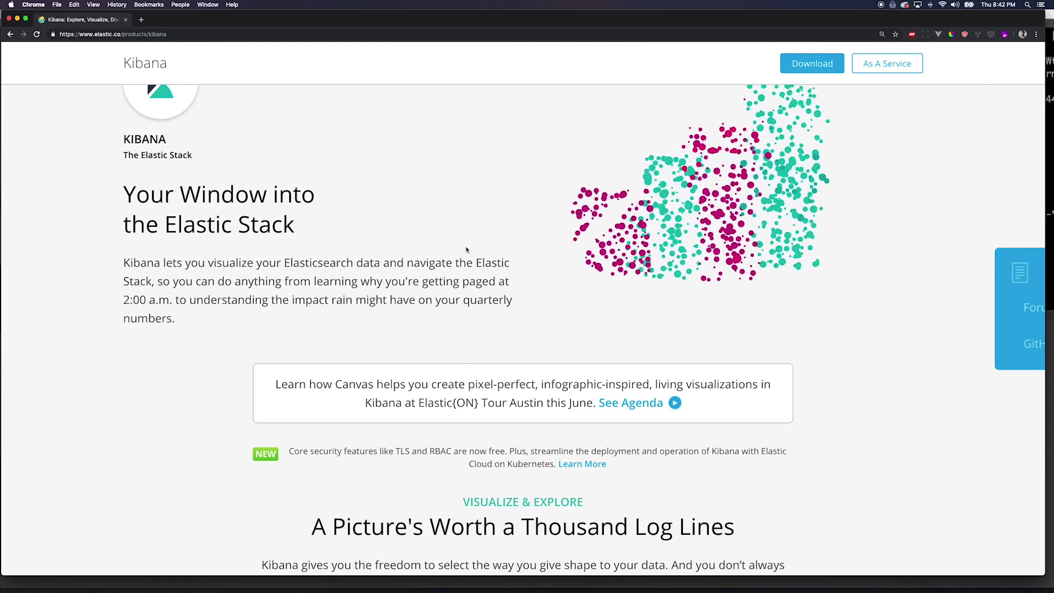
scroll(466, 250, "down", 5)
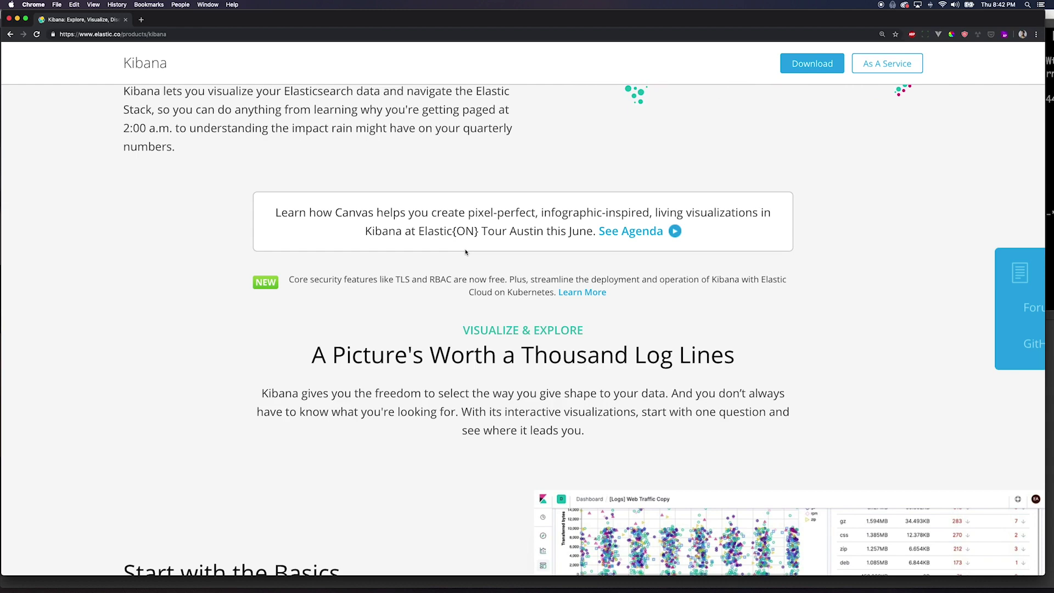
scroll(466, 252, "down", 5)
scroll(466, 252, "up", 14)
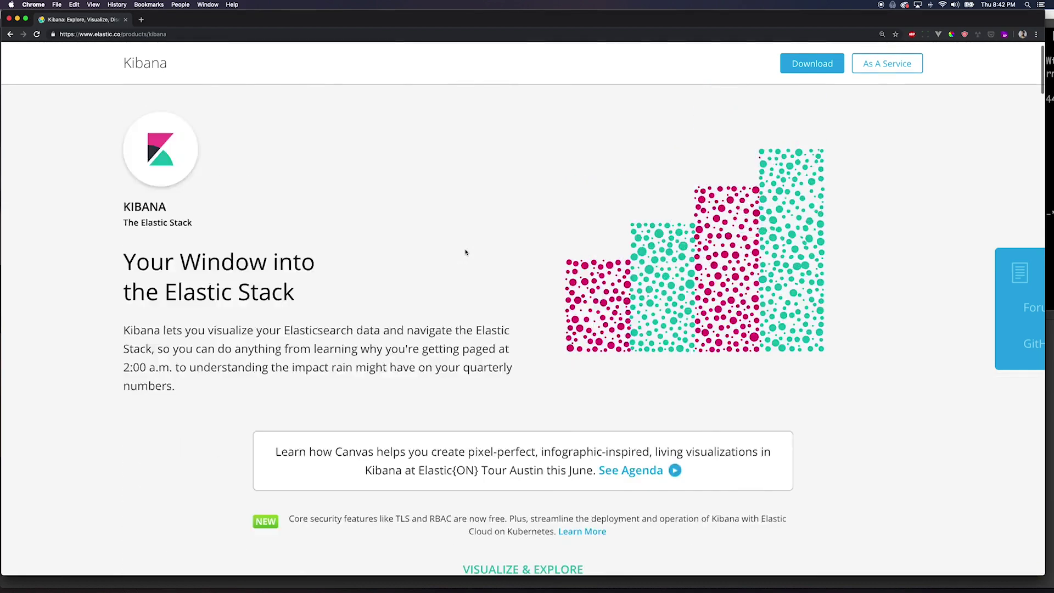
scroll(465, 252, "up", 3)
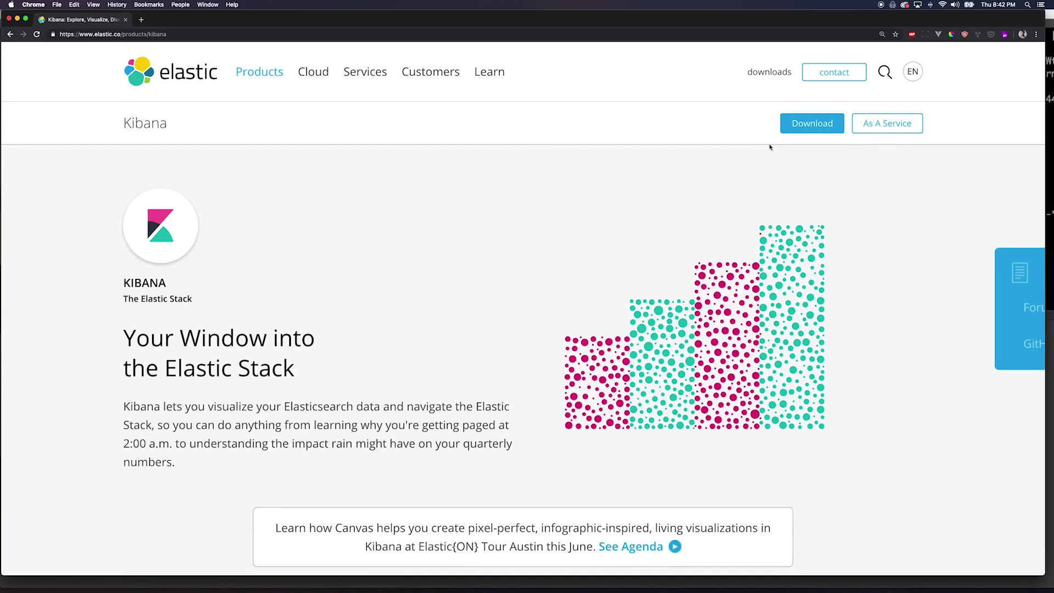
left_click(812, 123)
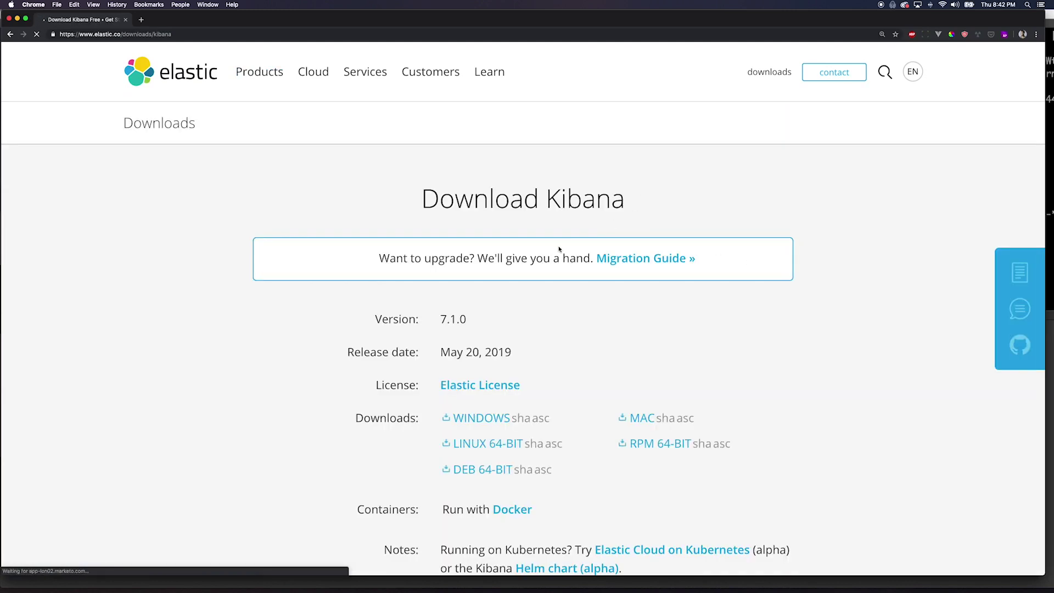
scroll(559, 248, "down", 1)
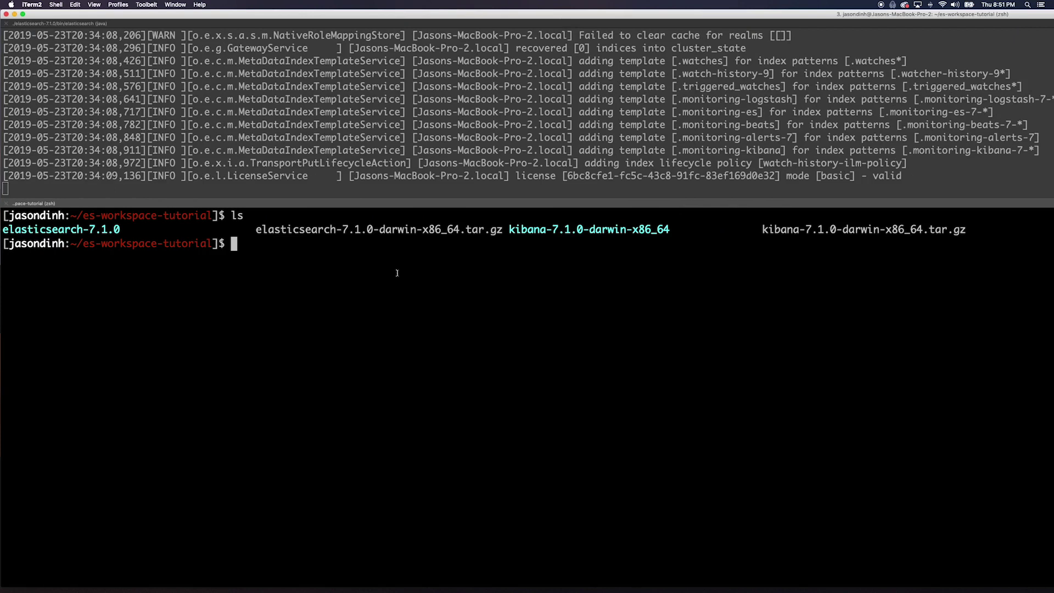
- Launch ./kibana-7.1.0-darwin-x86_64/bin/kibana and highlight the log line with the localhost:5601 address
type("./kian")
key("BackSpace")
key("BackSpace")
key("Tab")
type("bi")
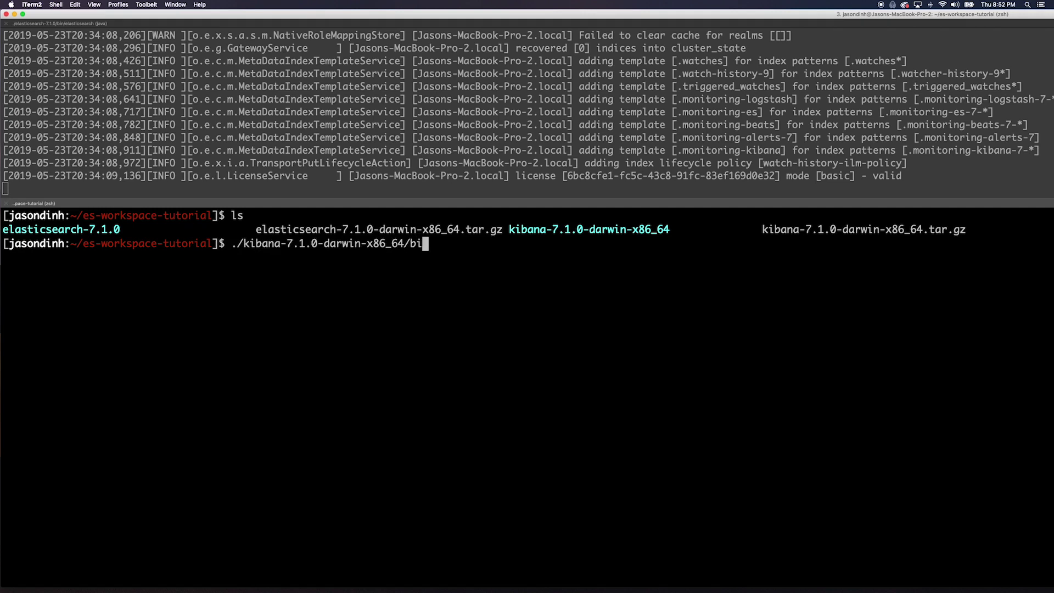
key("Tab")
type("kibana")
key("Return")
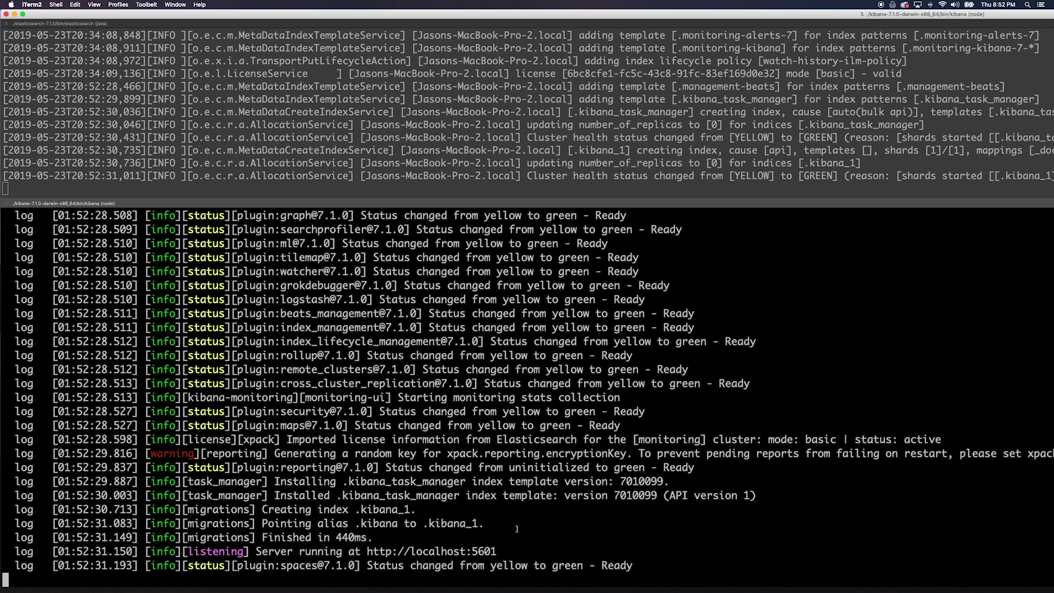
left_click_drag(506, 551, 257, 555)
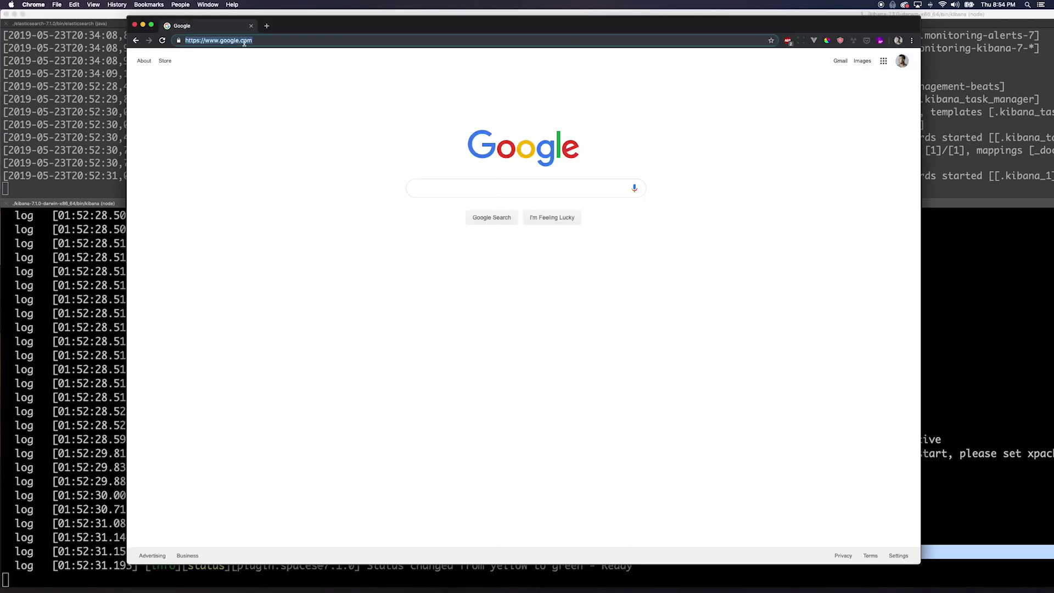
- Load localhost:5601 from Chrome's address bar
type("localhost")
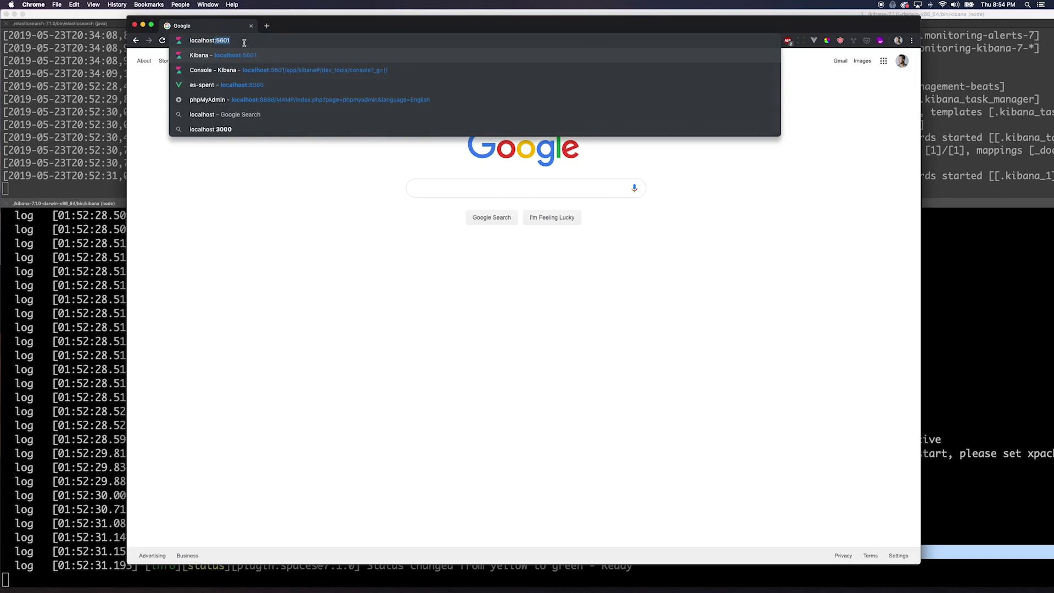
type(":5601")
key("Return")
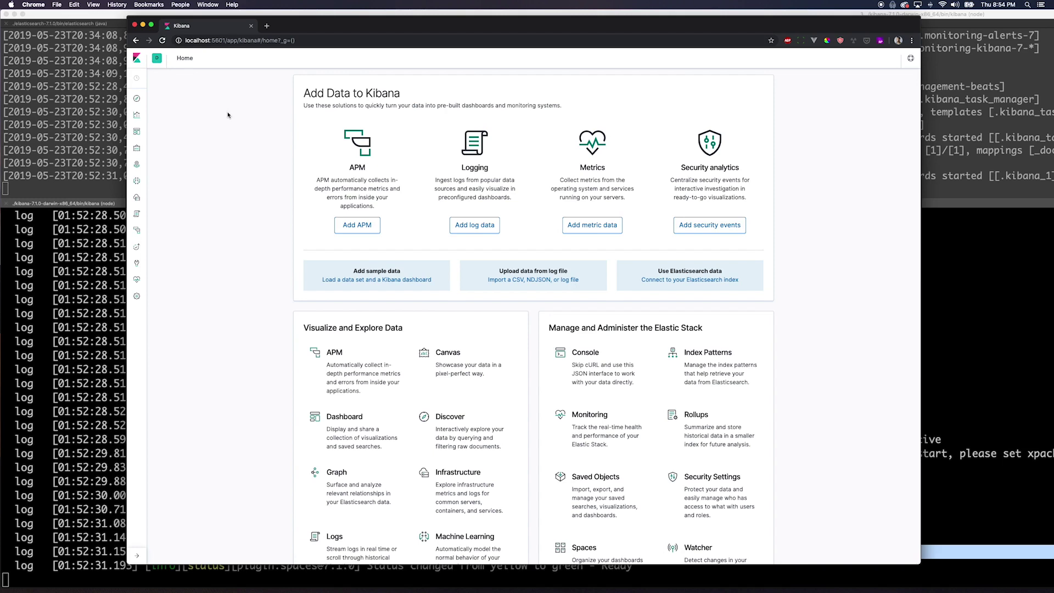
- Expand Kibana's side navigation and choose Visualize, which leads to Create index pattern
left_click(137, 555)
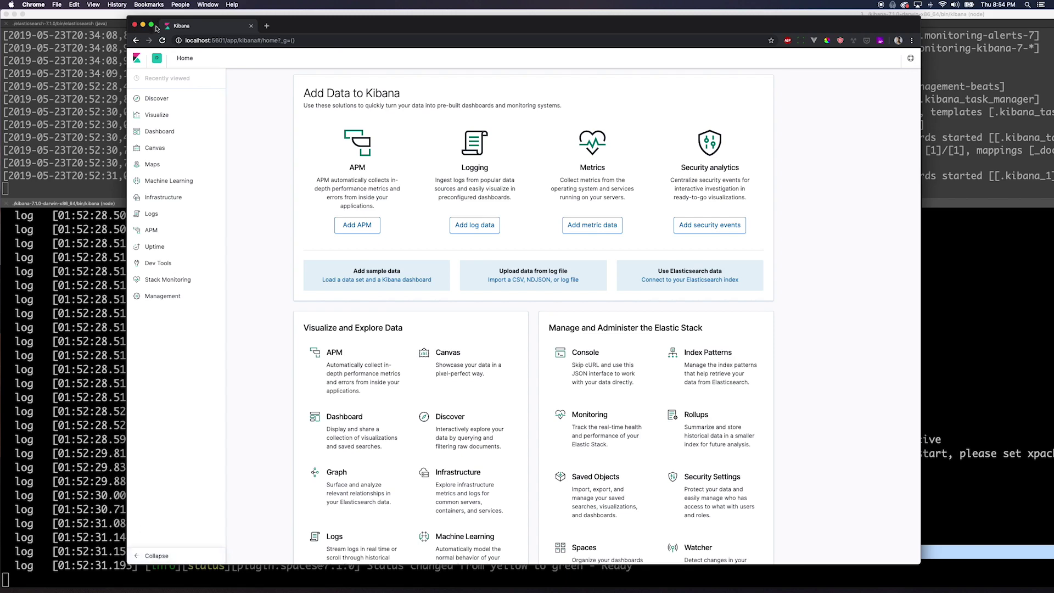
left_click(157, 116)
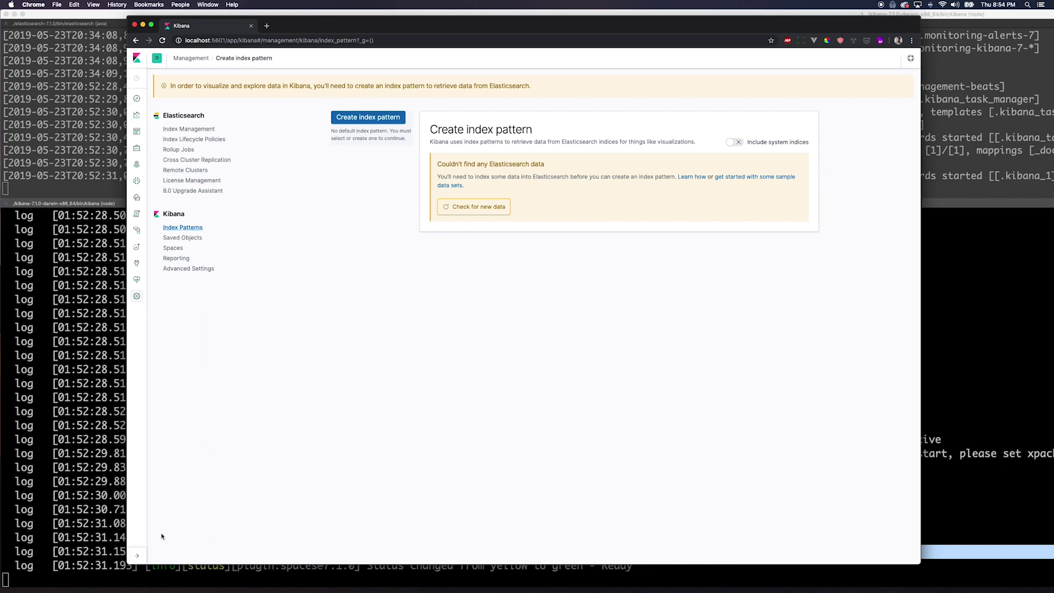
mouse_move(168, 265)
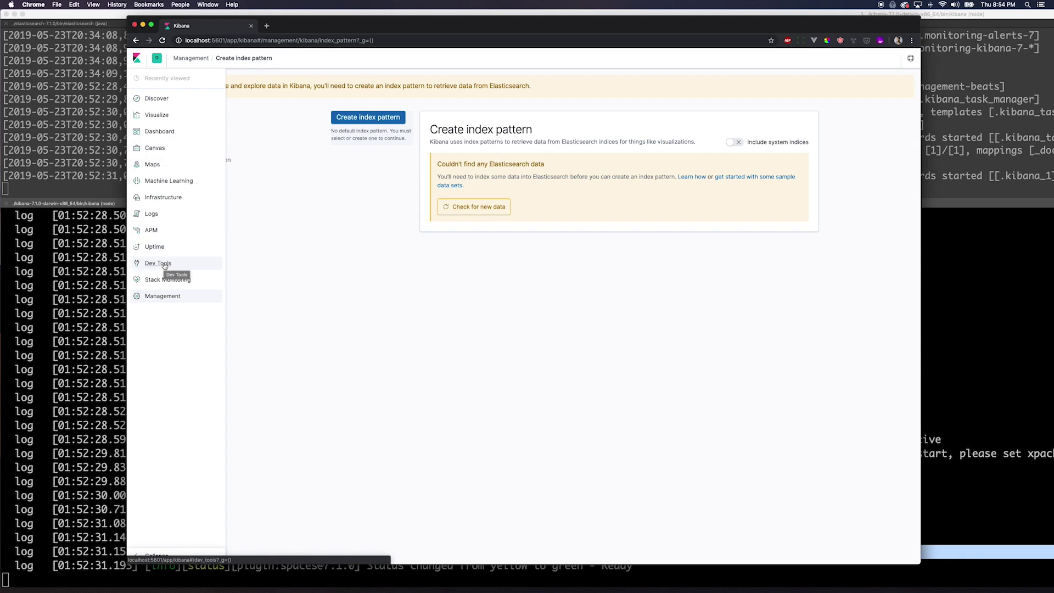
- Open Kibana's Dev Tools console and enter the request GET _cat/health on line 1
left_click(164, 264)
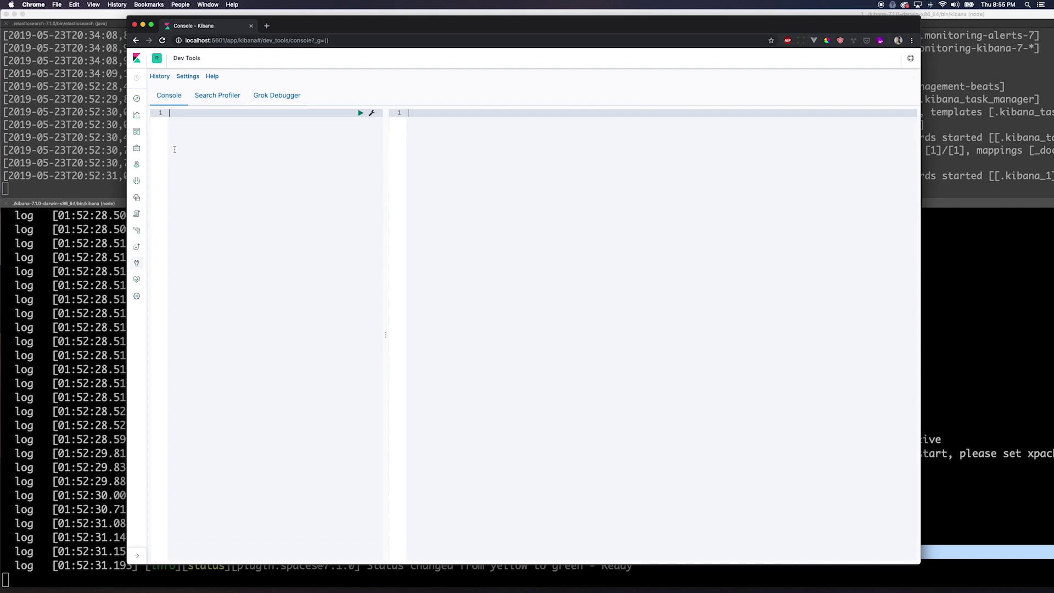
type("get")
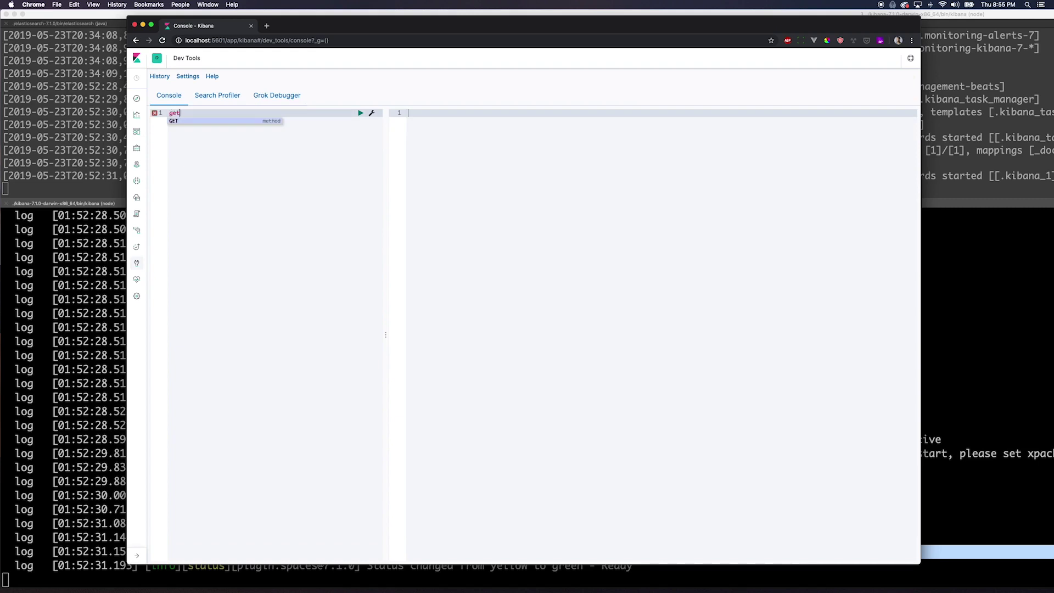
key("Return")
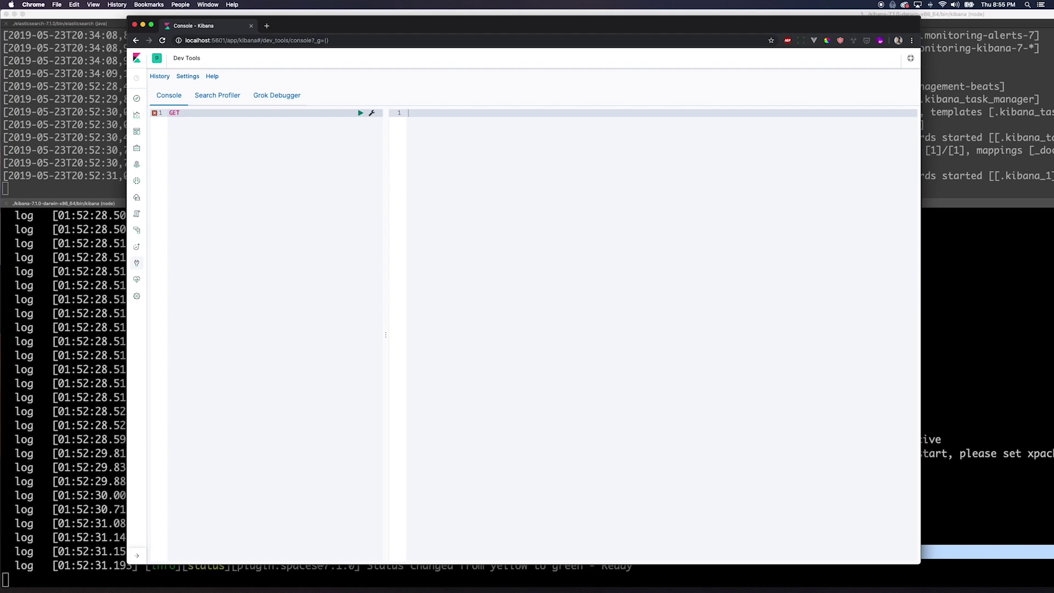
type("_cat")
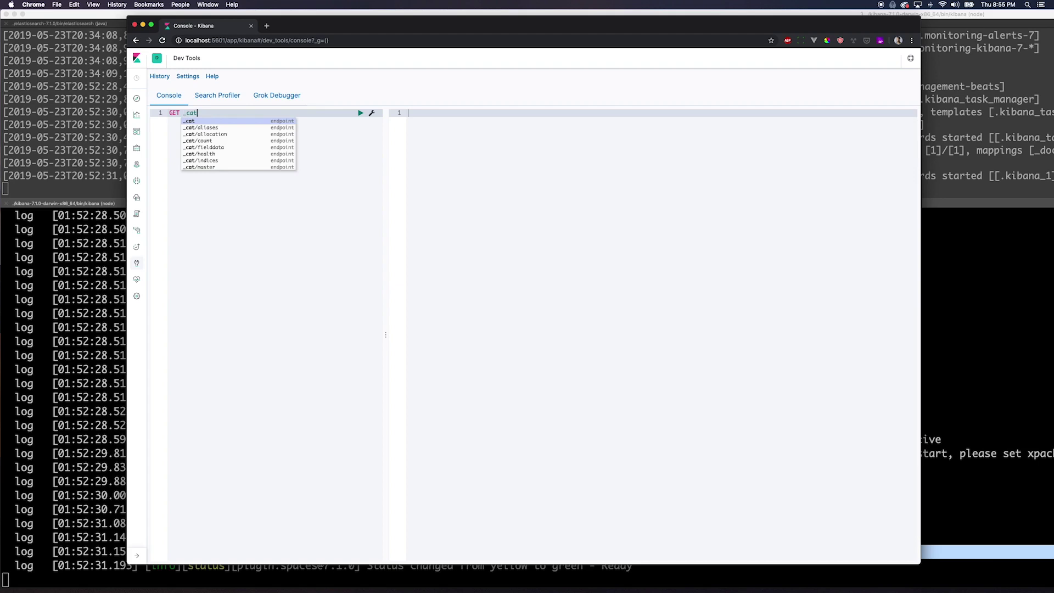
type("/")
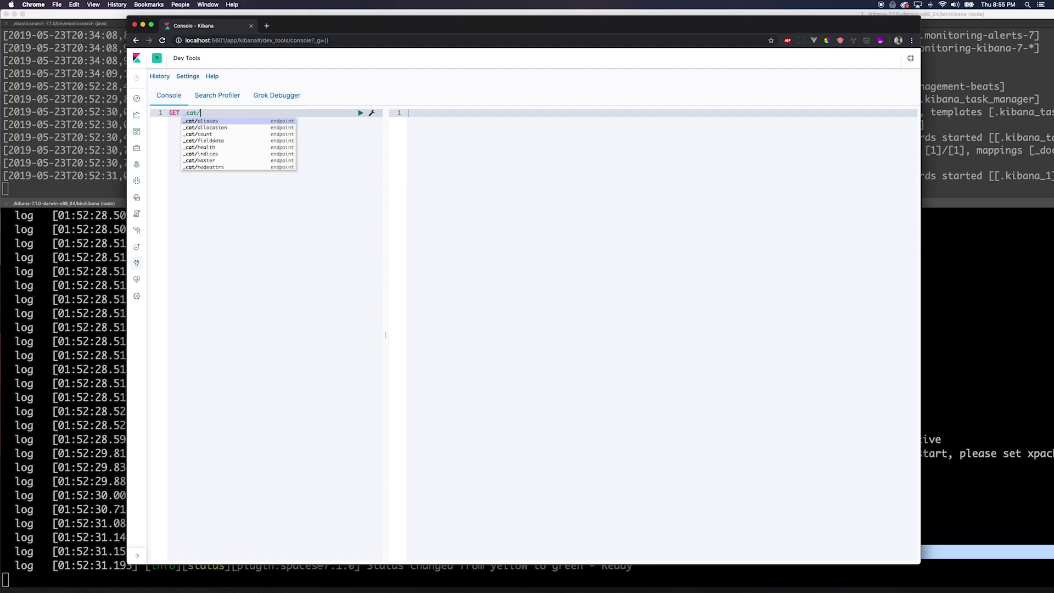
type("health")
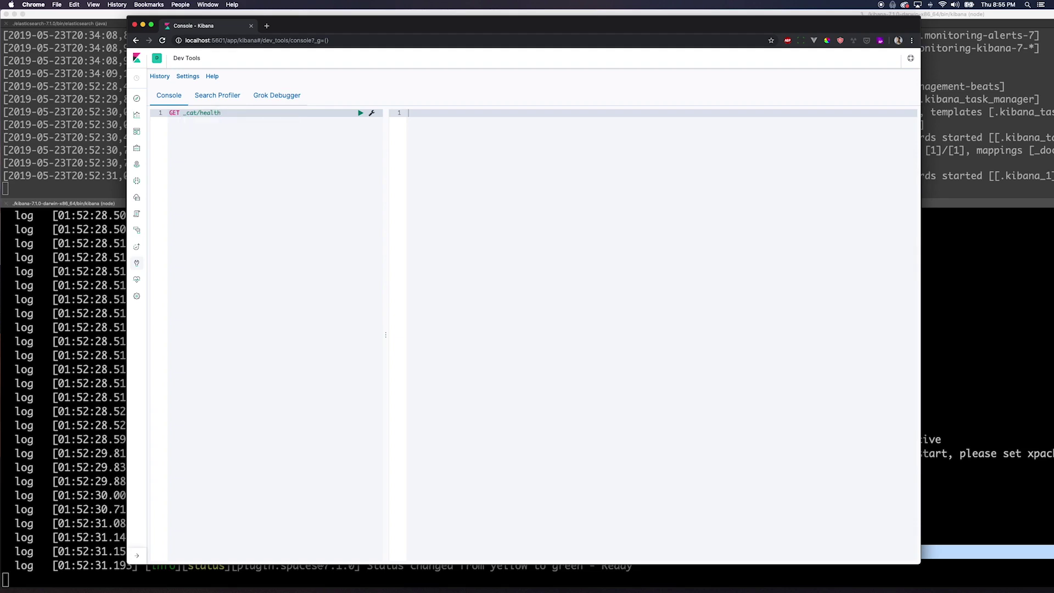
- Run GET _cat/health to get the elasticsearch cluster's green 100.0% status
key("super+Return")
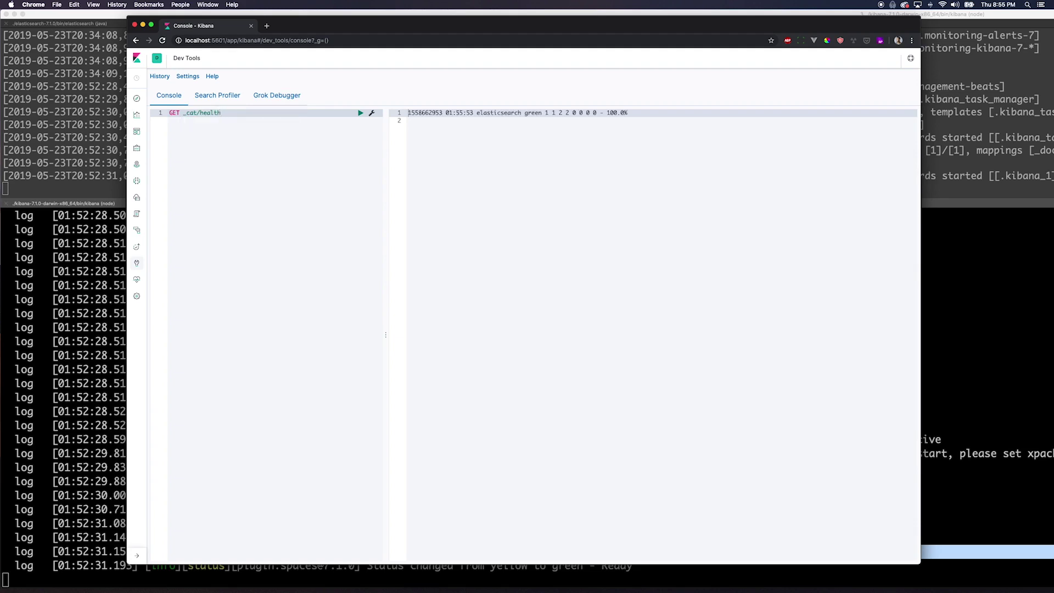